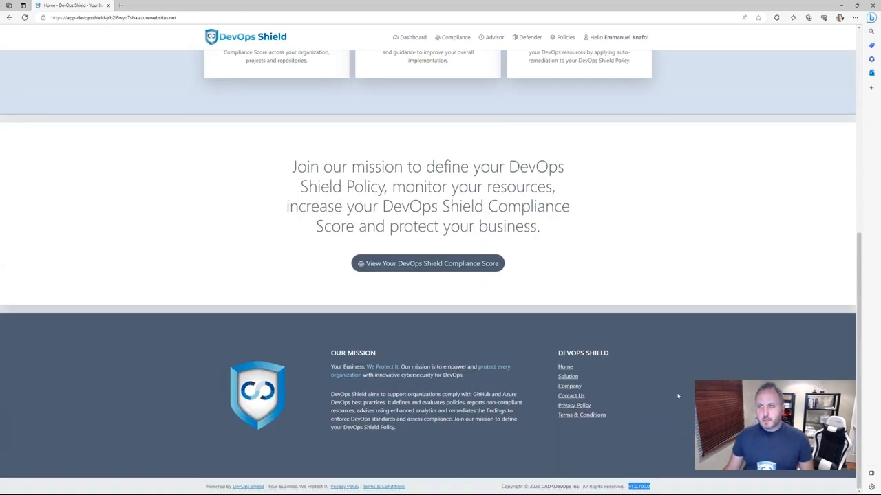
# Step: Open the Data Explorer inventory, return to the dashboard, and review its compliance, resource and billing sections
pyautogui.scroll(10, 678, 396)
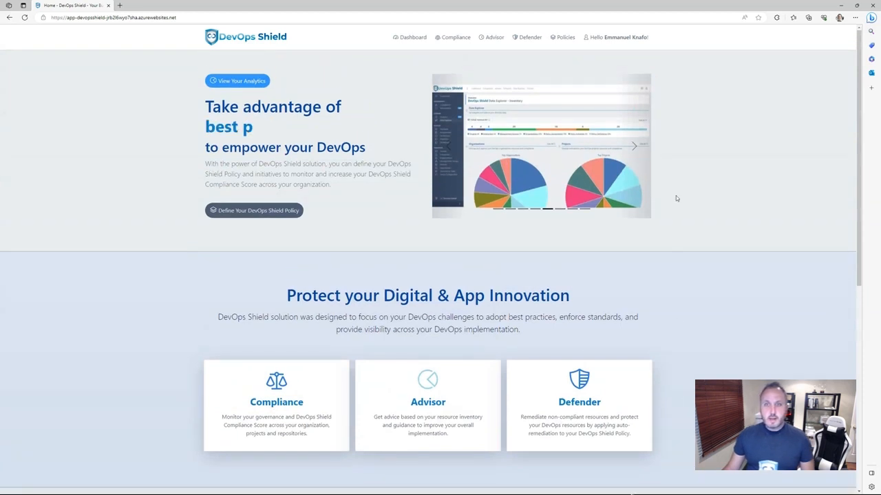
pyautogui.click(557, 125)
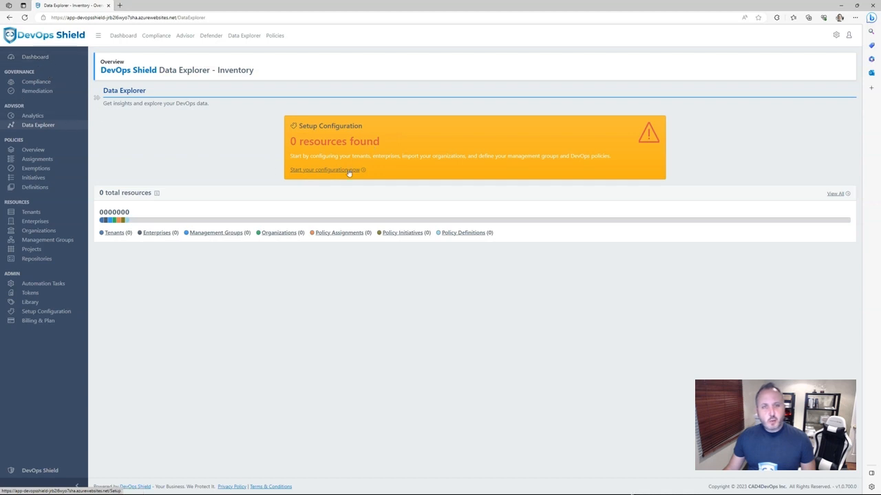
pyautogui.click(35, 58)
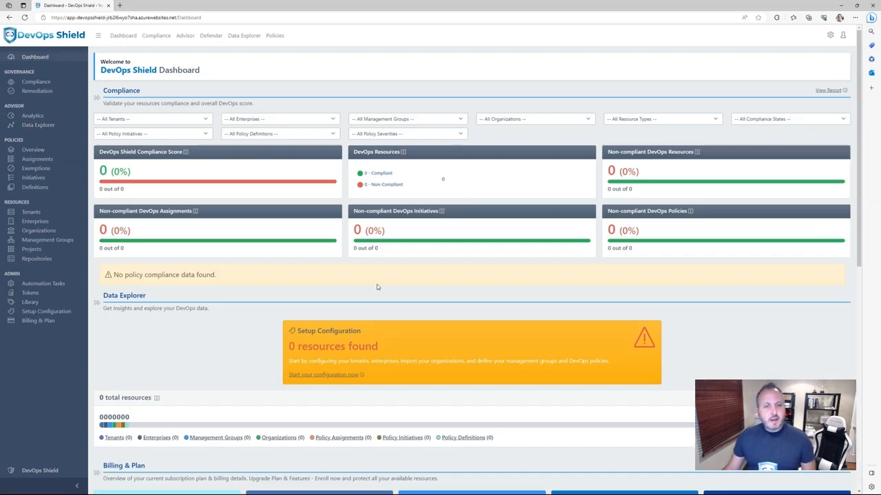
pyautogui.scroll(-1, 377, 287)
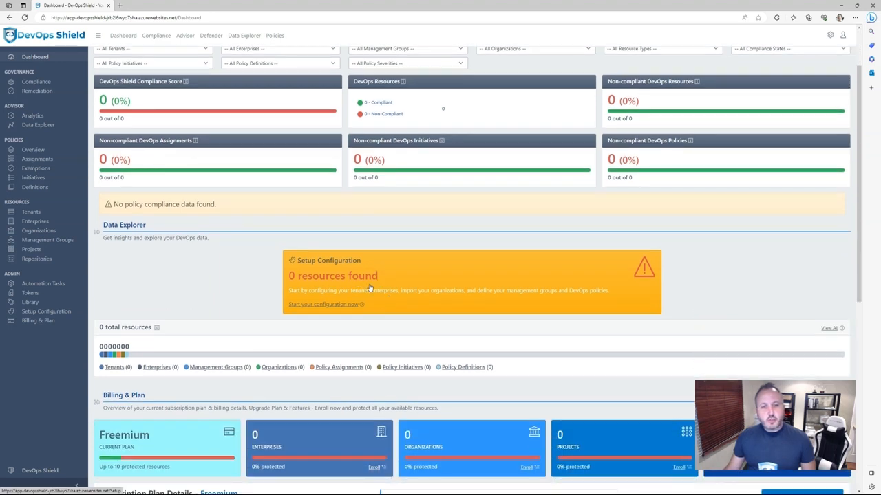
pyautogui.scroll(-1, 370, 288)
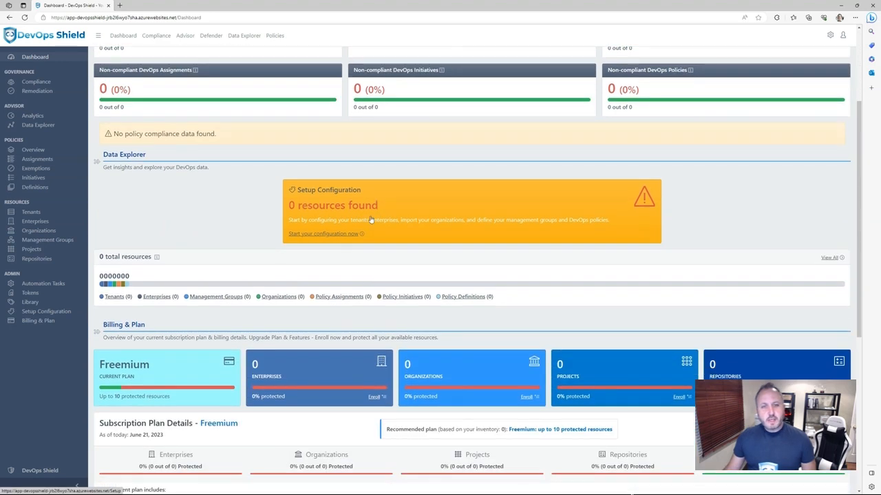
# Step: Start the setup configuration with the quick setup on behalf of a user access token, and accept the requested Microsoft permissions
pyautogui.click(331, 235)
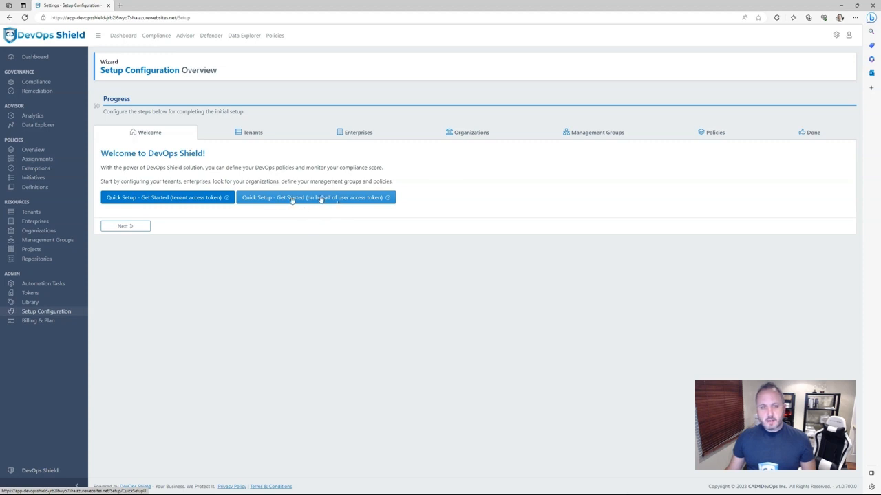
pyautogui.click(321, 200)
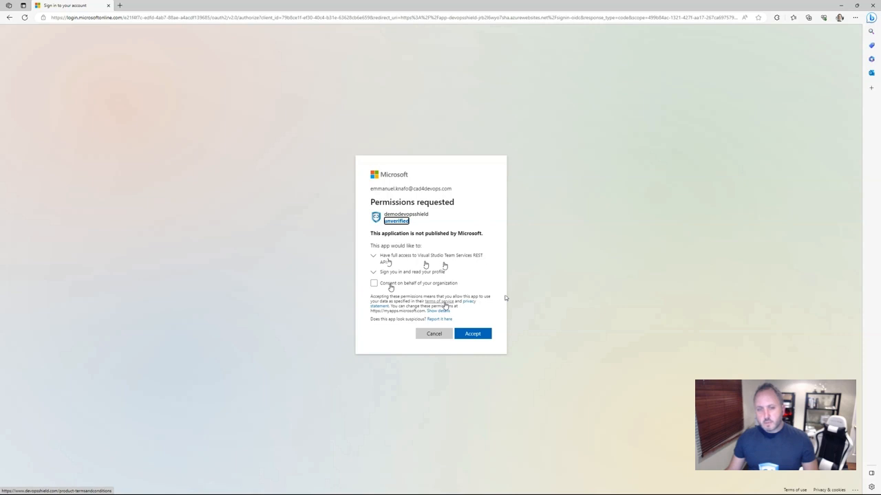
pyautogui.click(473, 334)
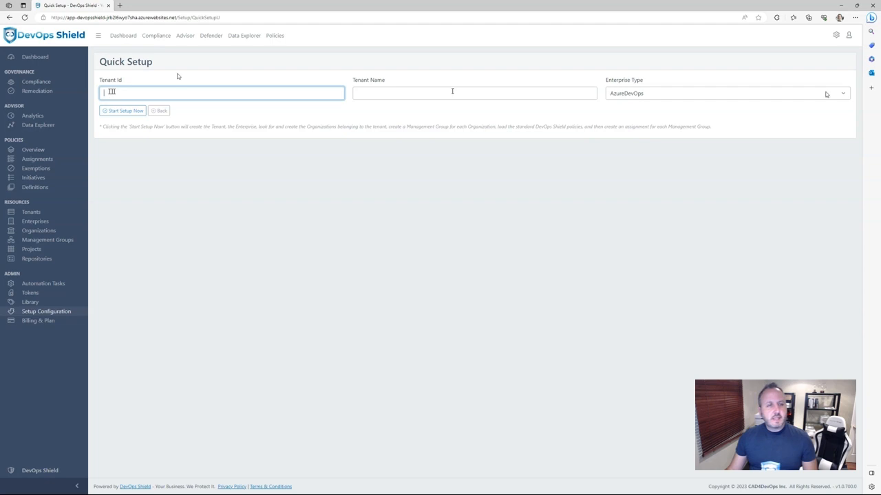
# Step: Fill in the tenant ID, set the tenant name to QSOFTVISION.onmicrosoft.com, and submit the quick setup for the AzureDevOps enterprise type
pyautogui.click(111, 92)
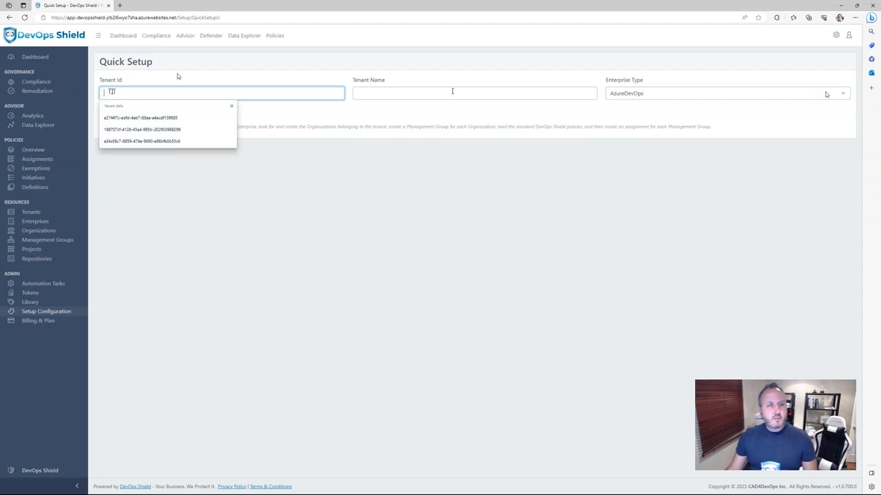
pyautogui.click(116, 131)
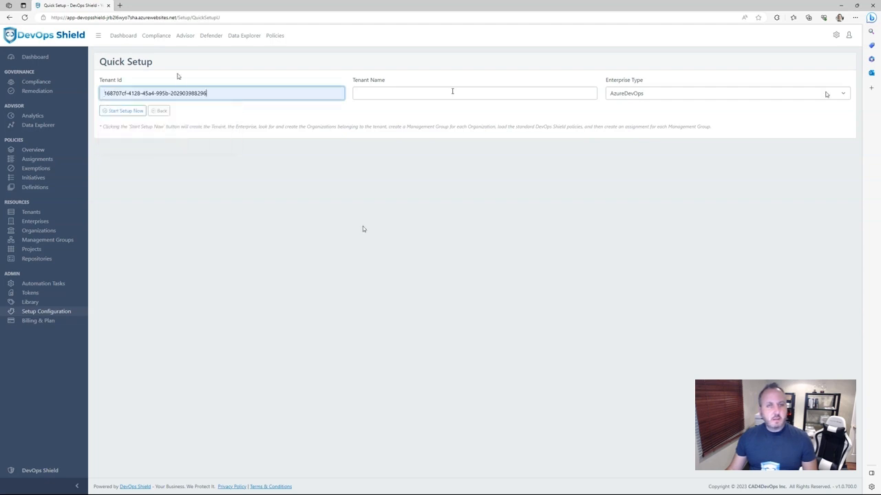
pyautogui.click(371, 94)
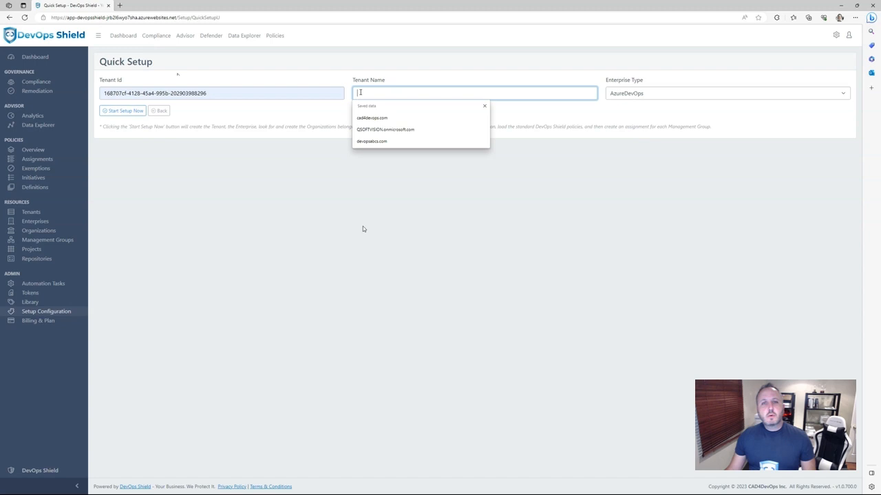
pyautogui.click(376, 130)
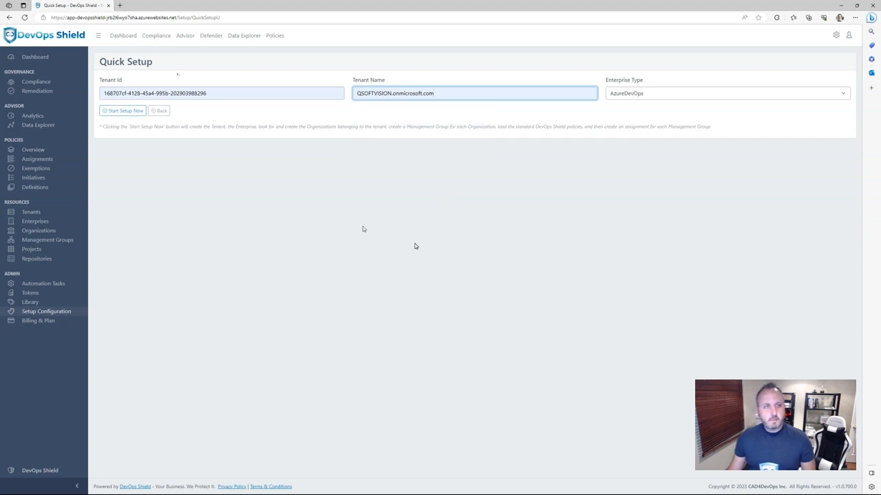
pyautogui.click(113, 112)
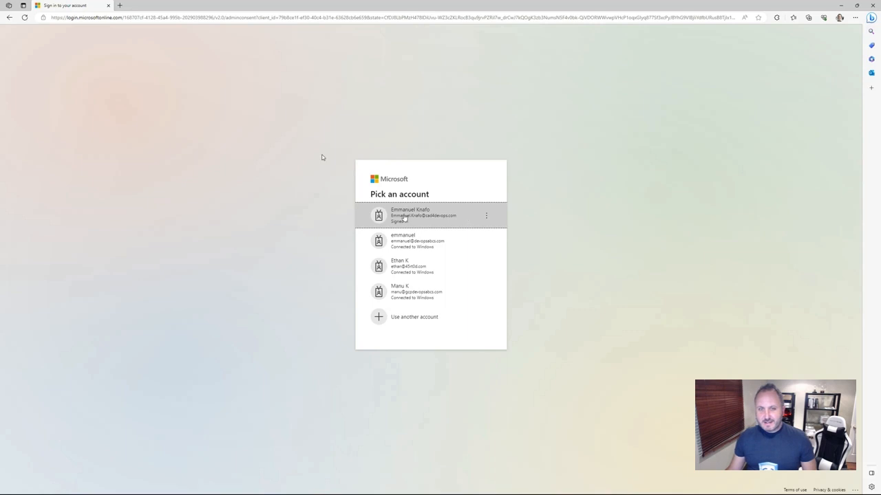
# Step: Choose the already signed-in Microsoft account and accept the permissions requested for the organization by demodevopsshield
pyautogui.click(451, 224)
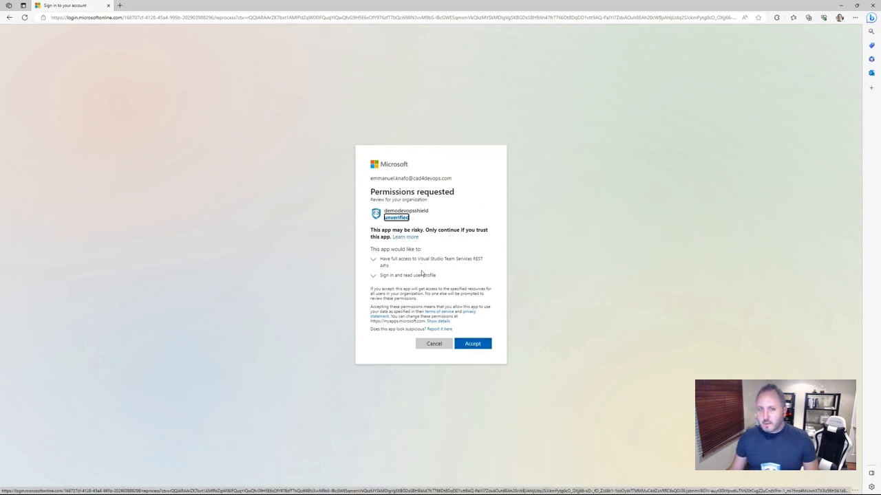
pyautogui.click(473, 343)
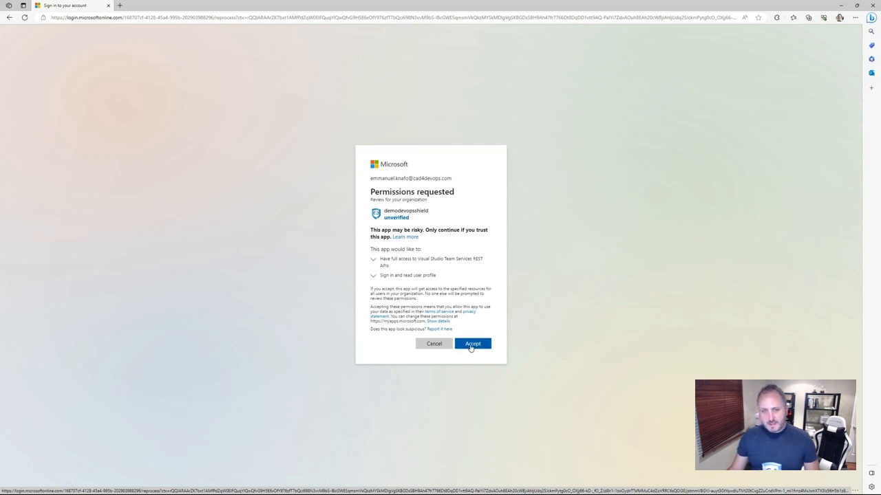
pyautogui.click(472, 345)
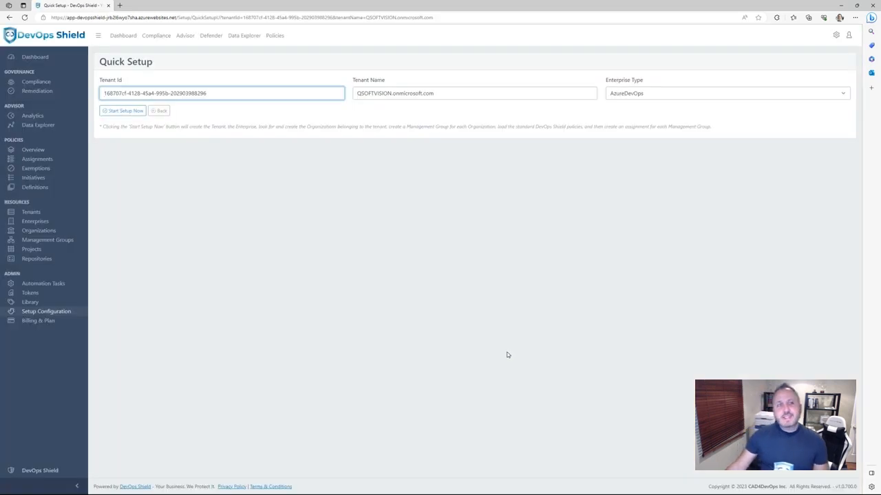
# Step: Run the quick setup for the QSOFTVISION.onmicrosoft.com tenant and look through its creation log down to the setup progress
pyautogui.click(125, 112)
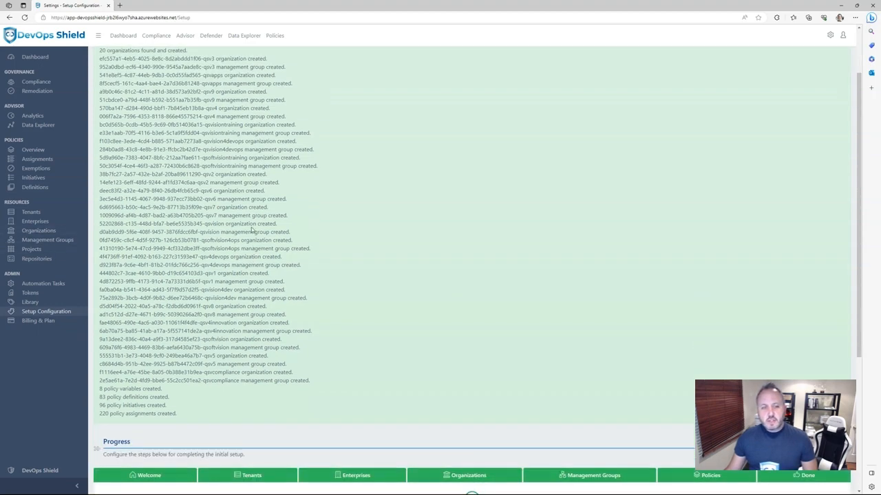
pyautogui.scroll(-2, 254, 231)
pyautogui.scroll(-2, 222, 317)
pyautogui.scroll(-1, 210, 314)
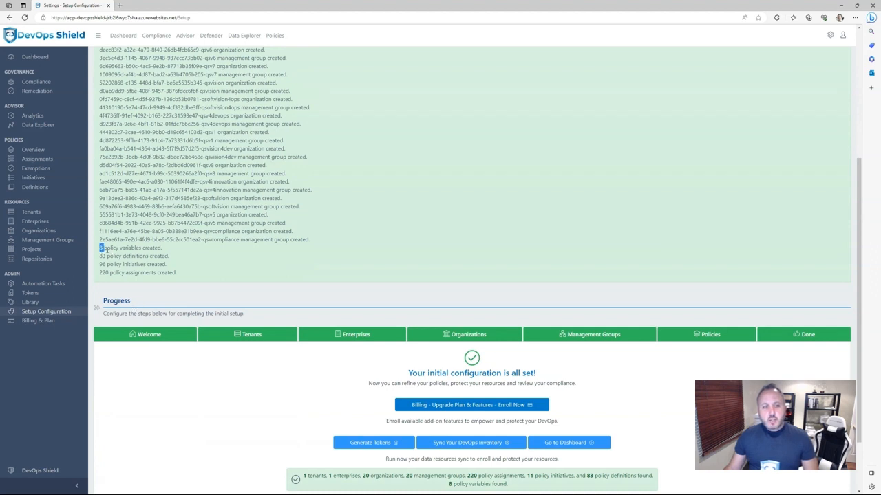
# Step: Highlight the policy entries at the end of the setup log, and view the policy definitions and policy initiatives
pyautogui.moveTo(101, 248); pyautogui.dragTo(186, 273)
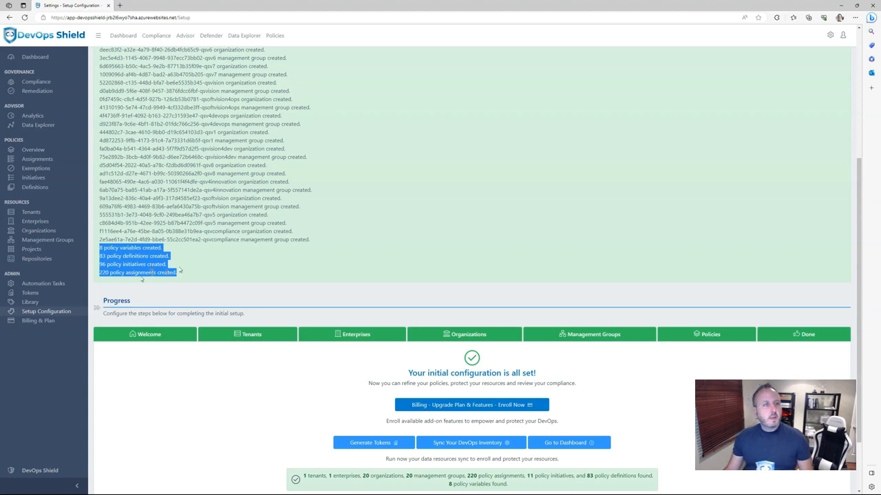
pyautogui.click(31, 188)
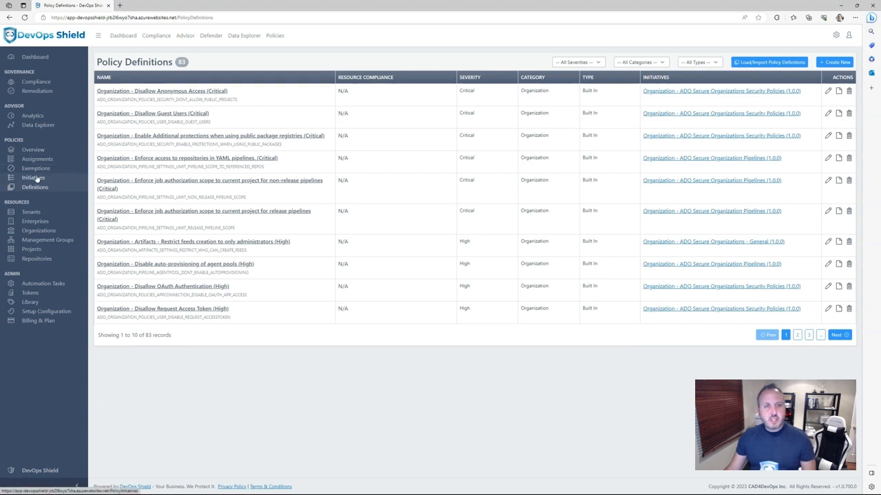
pyautogui.click(36, 179)
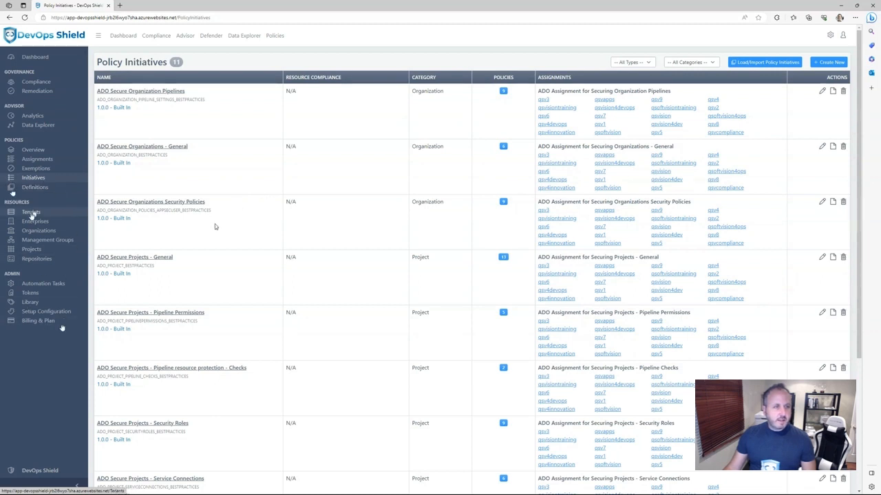
# Step: Review the resource lists for enterprises, tenants, organizations, management groups, projects and repositories
pyautogui.click(34, 221)
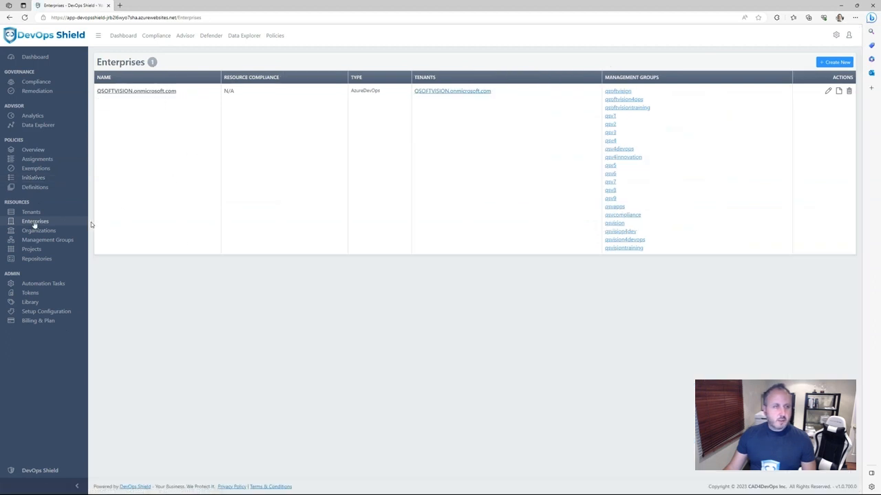
pyautogui.click(38, 212)
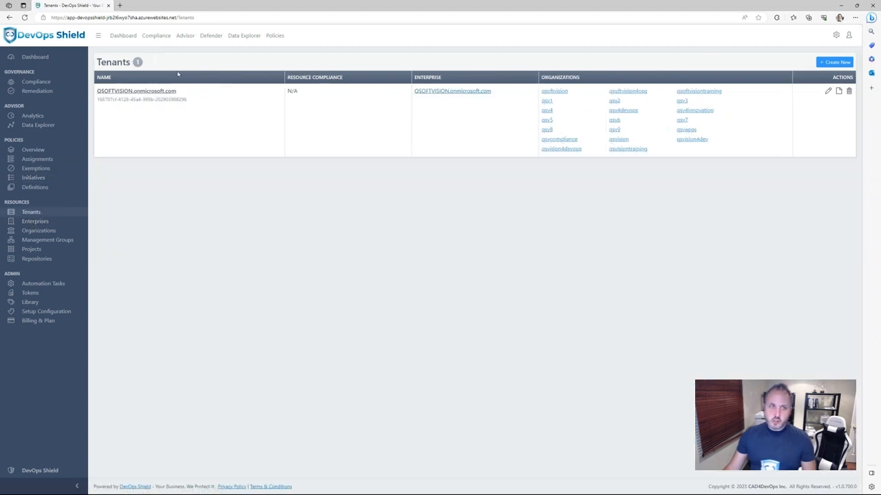
pyautogui.click(43, 235)
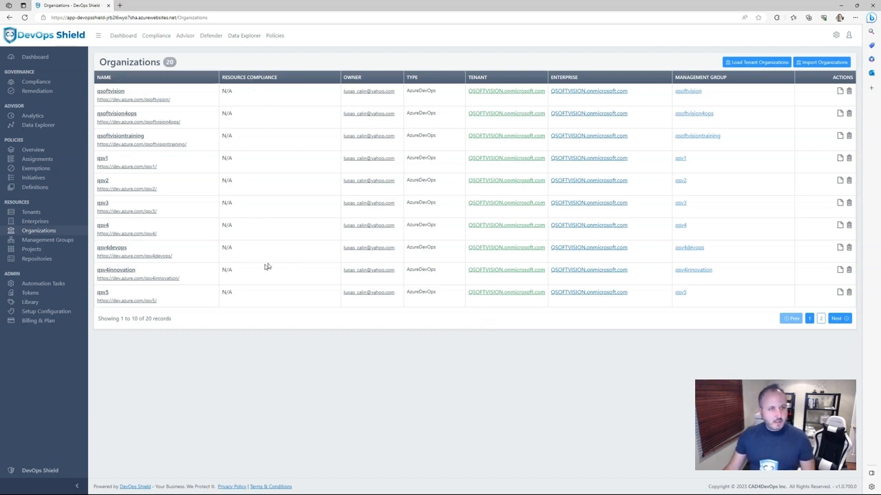
pyautogui.click(42, 242)
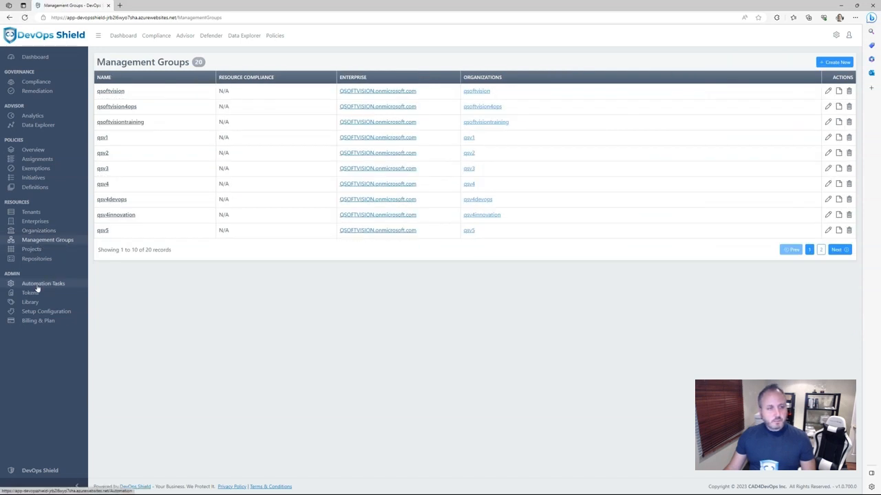
pyautogui.click(30, 252)
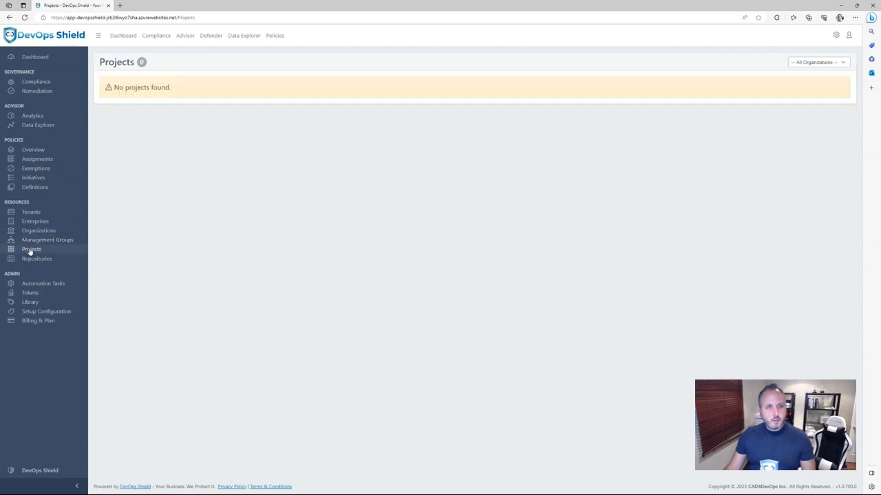
pyautogui.click(55, 258)
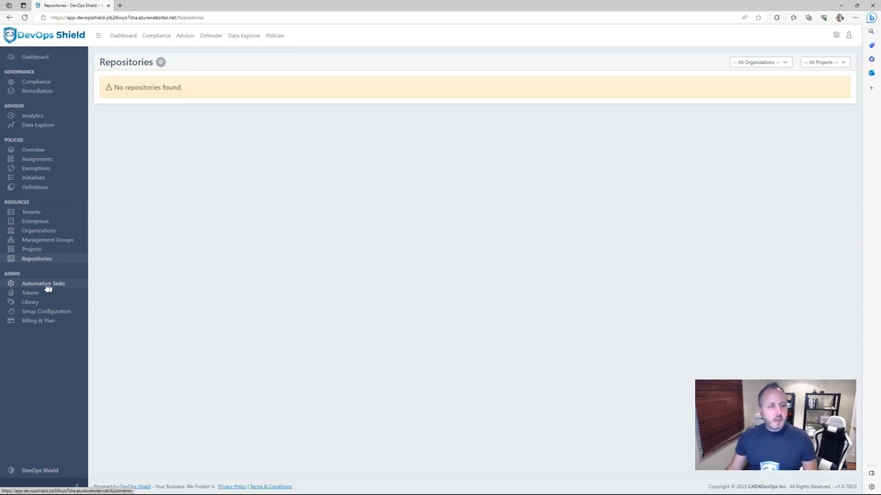
# Step: Open the automation tasks overview and highlight the details of the latest sync logs
pyautogui.click(45, 284)
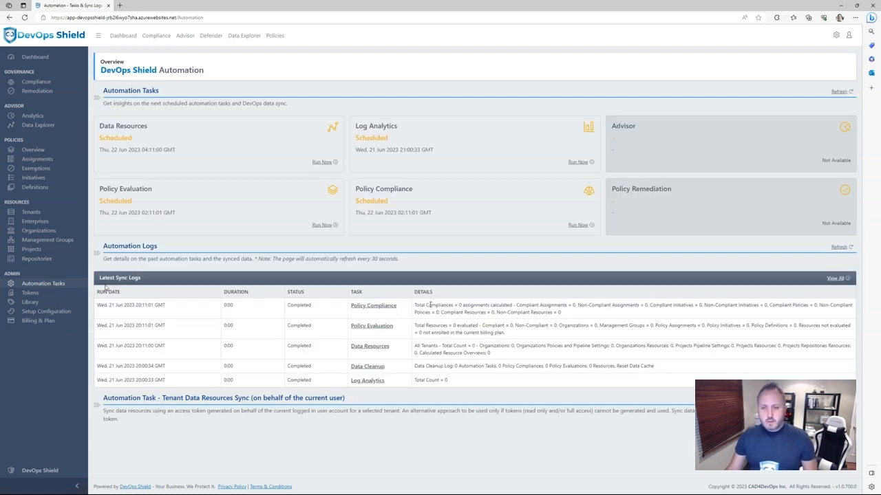
pyautogui.moveTo(428, 305); pyautogui.dragTo(561, 369)
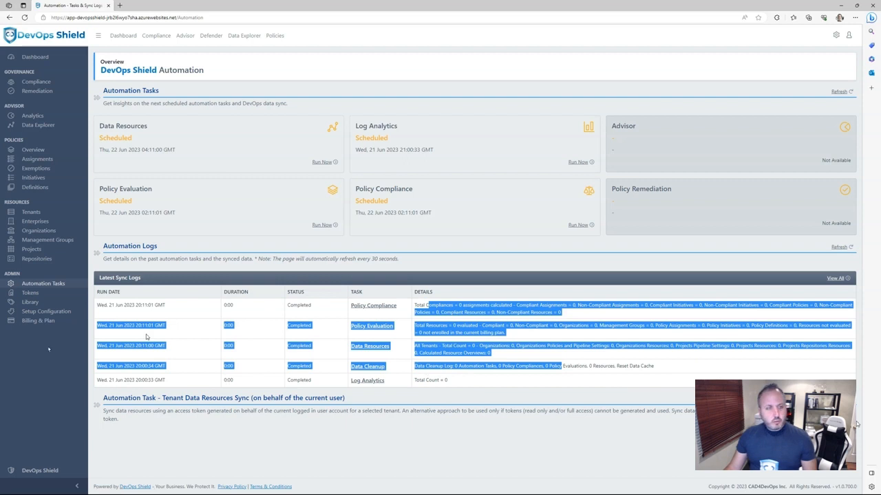
# Step: Open the token generation and rotation page from the tokens list, and examine the resource types and their token scope access
pyautogui.click(31, 294)
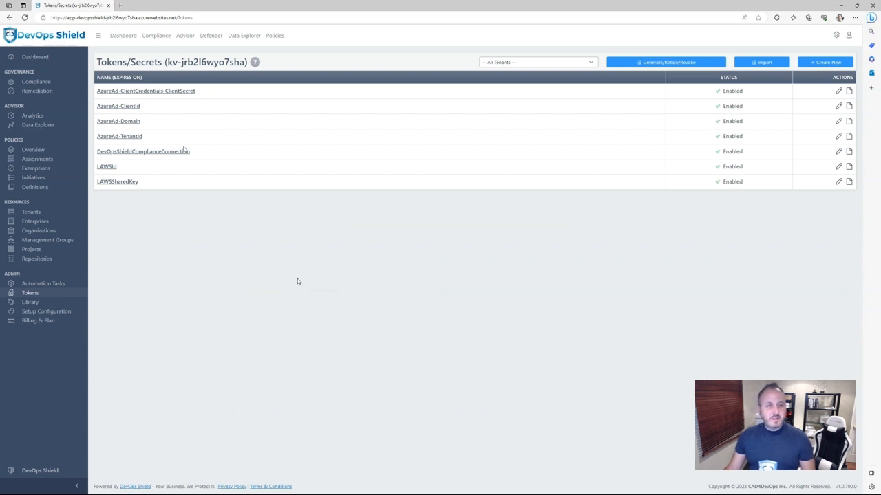
pyautogui.click(658, 63)
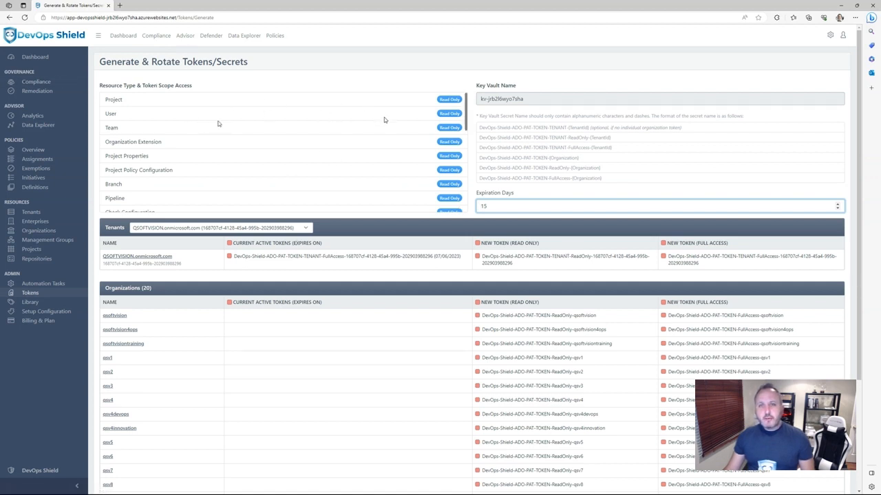
pyautogui.scroll(-5, 384, 120)
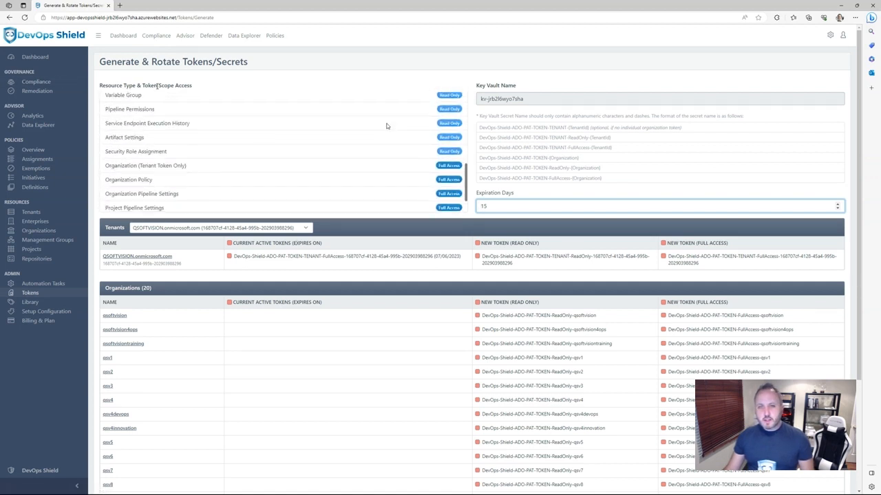
pyautogui.scroll(3, 386, 125)
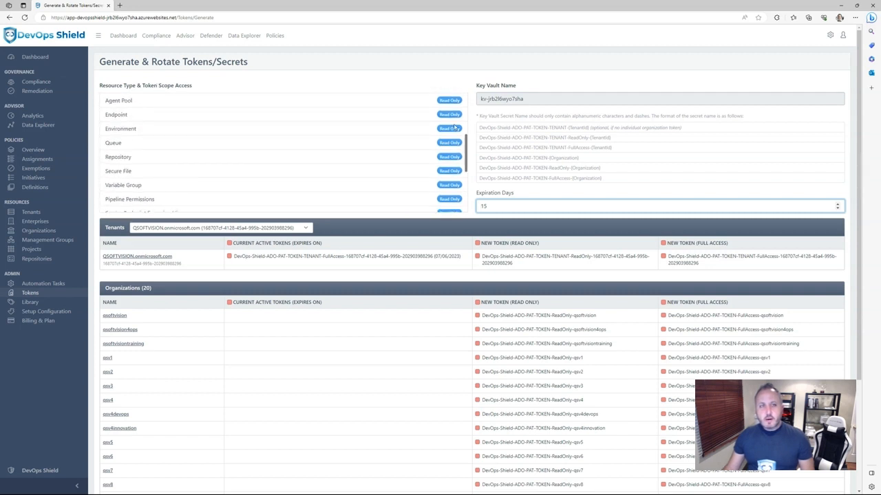
pyautogui.scroll(4, 160, 130)
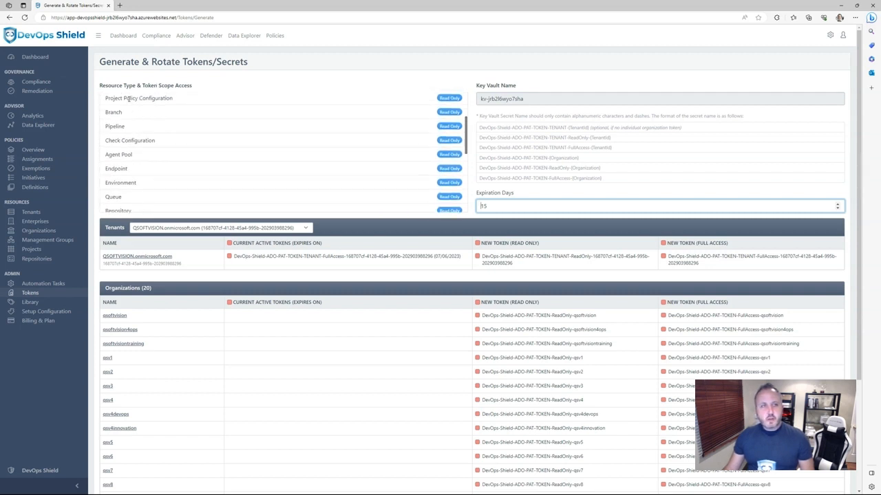
pyautogui.scroll(-3, 133, 117)
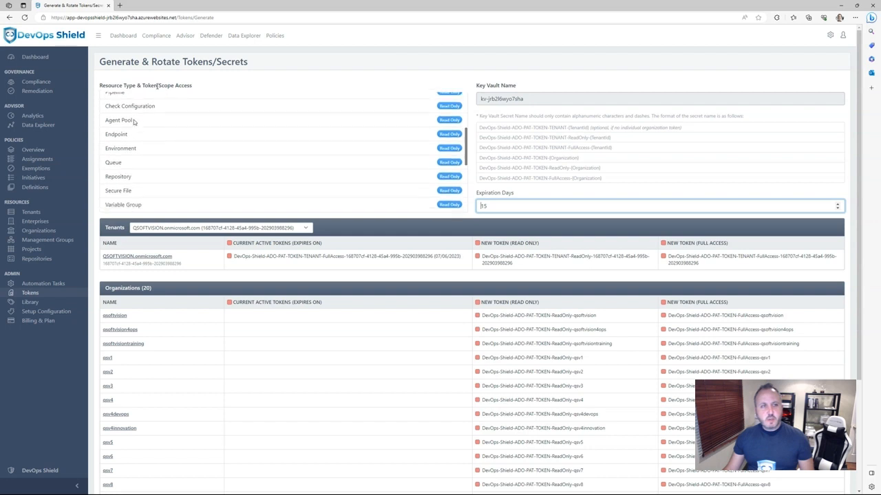
# Step: Review the remaining resource types with their token scope access, the tenant choices and the organizations available for new tokens
pyautogui.scroll(-3, 134, 130)
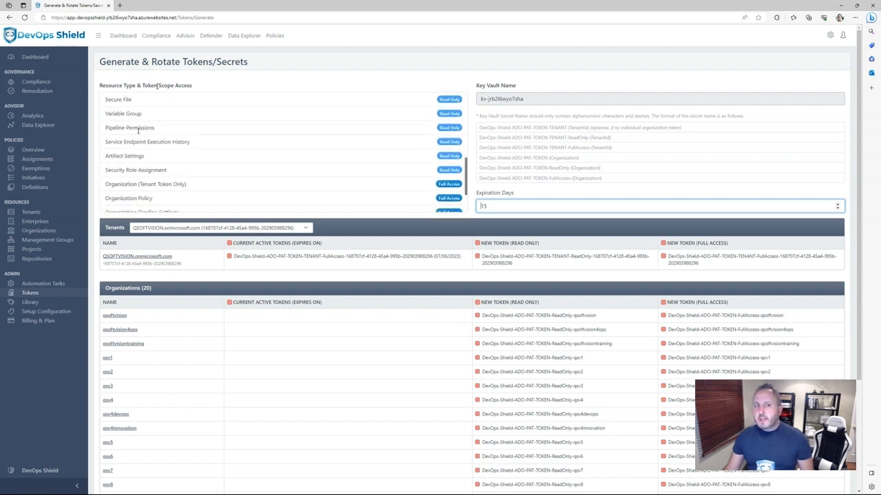
pyautogui.scroll(-2, 454, 152)
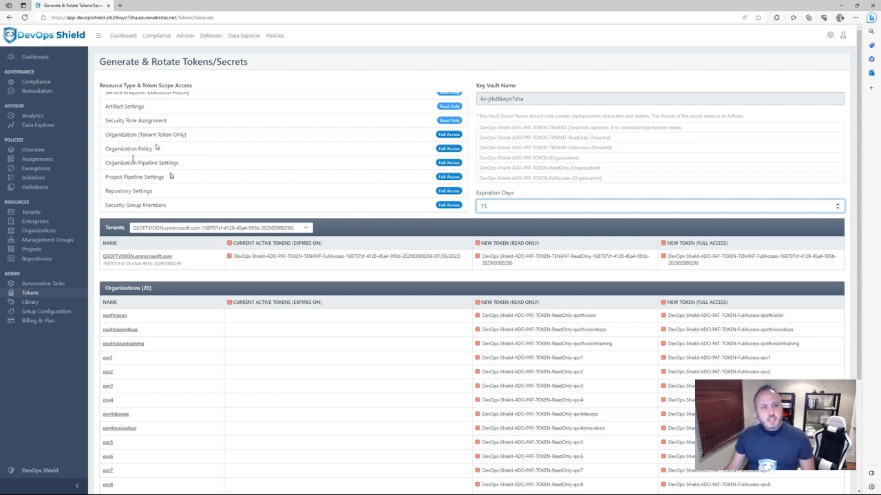
pyautogui.scroll(-2, 167, 169)
pyautogui.scroll(2, 373, 157)
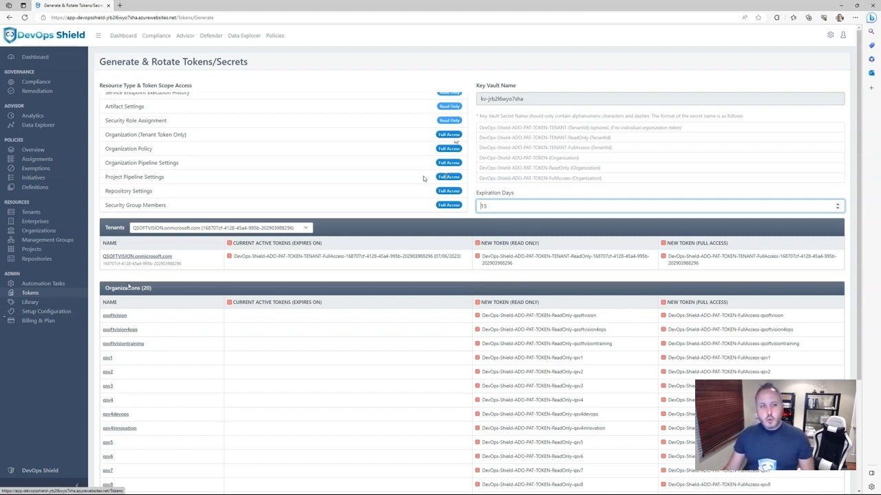
pyautogui.click(309, 229)
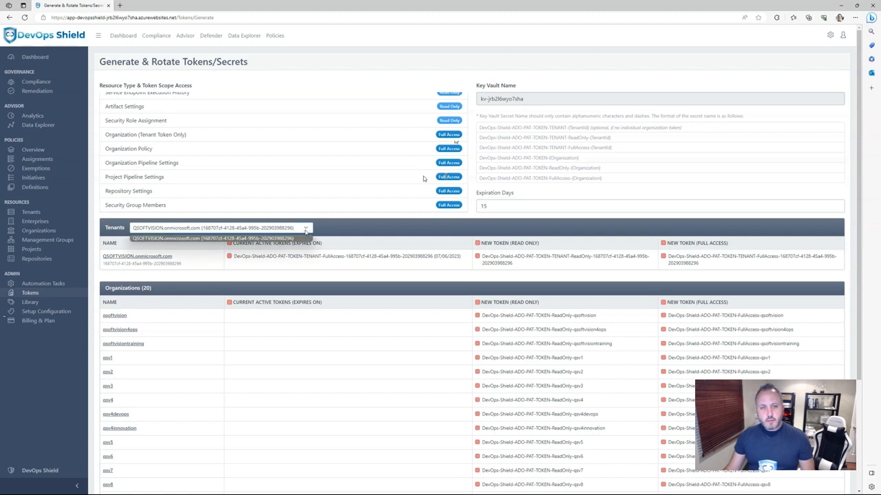
pyautogui.click(310, 229)
pyautogui.scroll(-1, 205, 275)
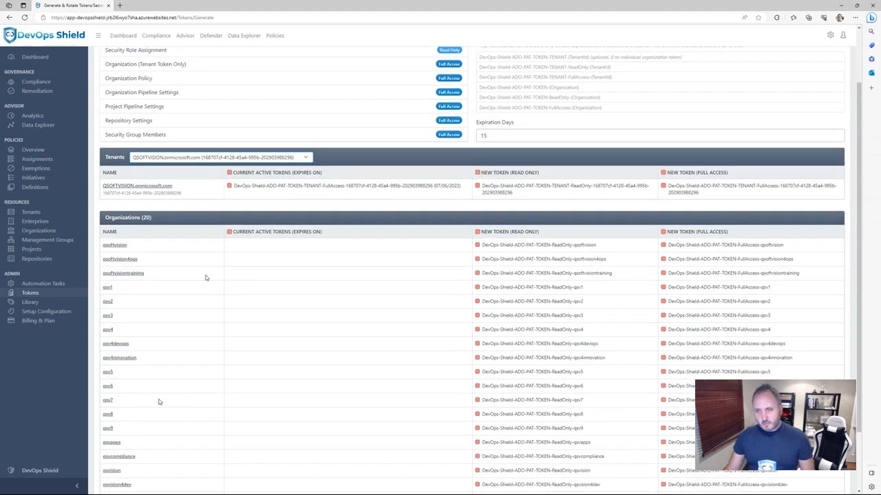
pyautogui.scroll(1, 185, 380)
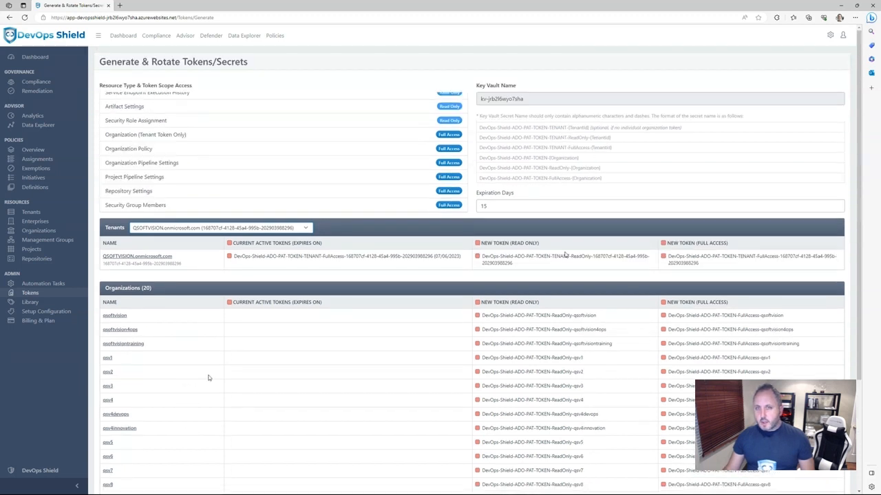
# Step: Generate a new full-access token for the QSOFTVISION.onmicrosoft.com tenant, leaving the organization tokens unselected
pyautogui.doubleClick(487, 207)
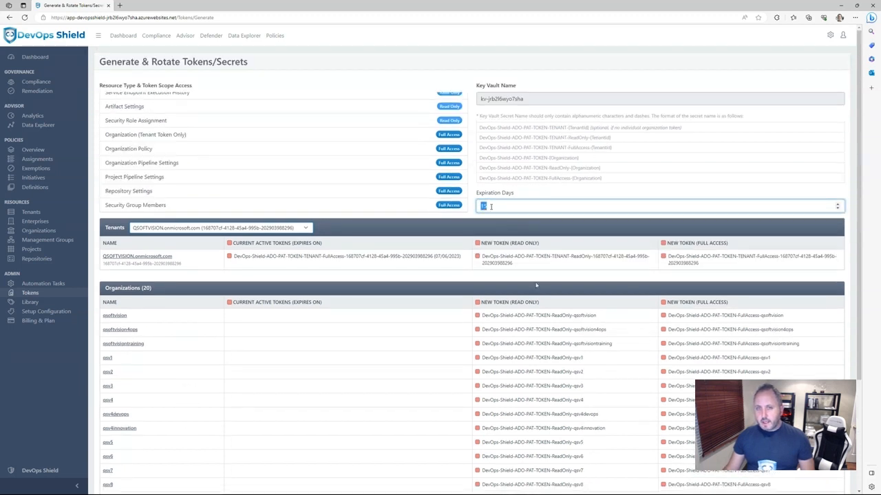
pyautogui.click(664, 242)
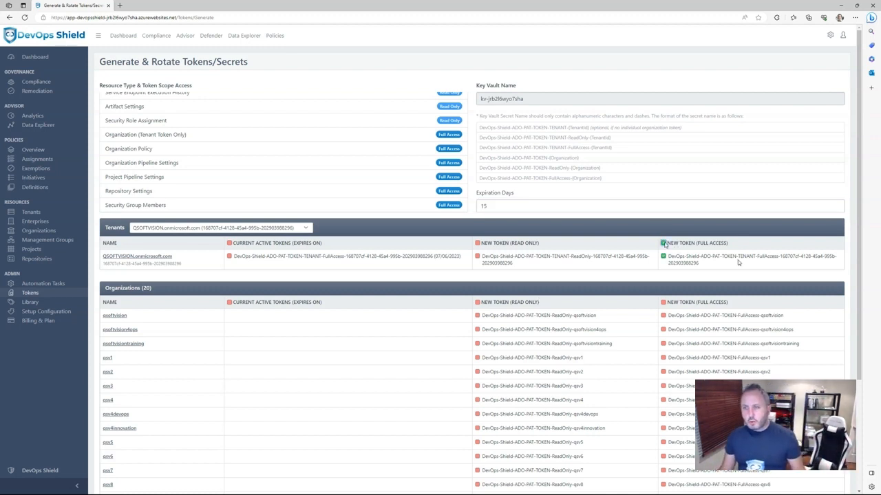
pyautogui.scroll(-1, 753, 324)
pyautogui.scroll(-2, 753, 323)
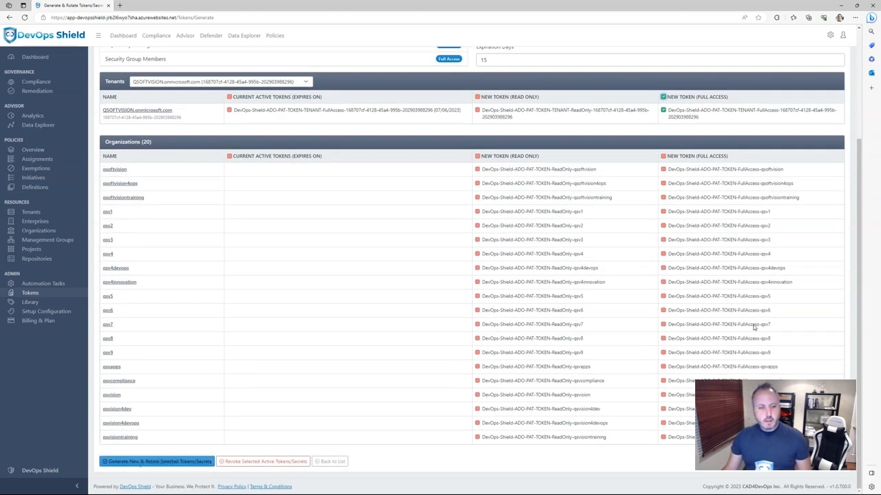
pyautogui.click(141, 462)
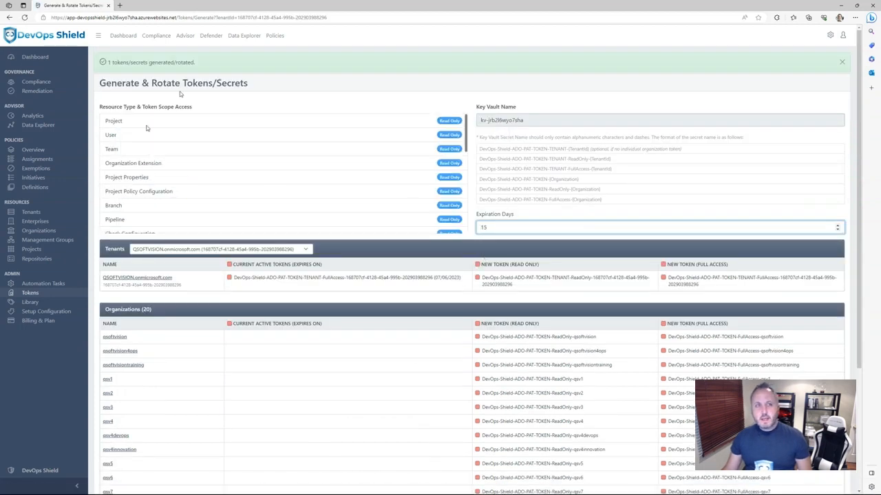
# Step: Check the data resources sync in the automation tasks and the tokens list, and reload the automation overview
pyautogui.click(44, 286)
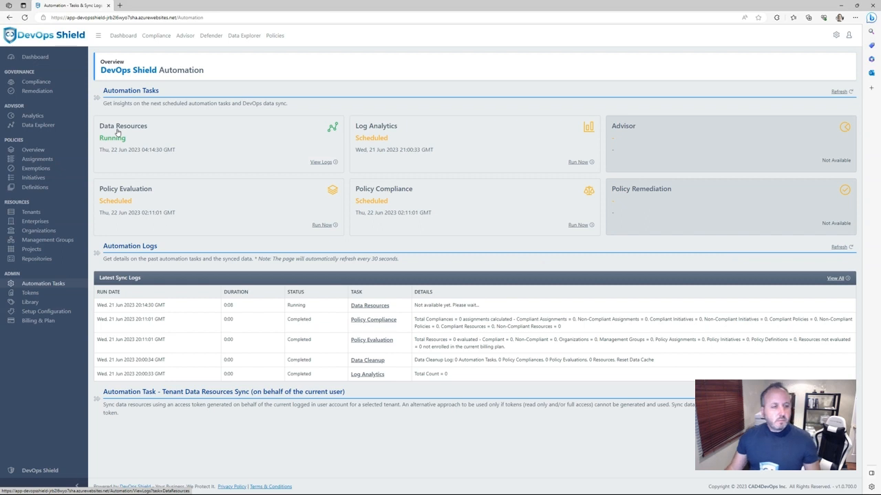
pyautogui.click(32, 293)
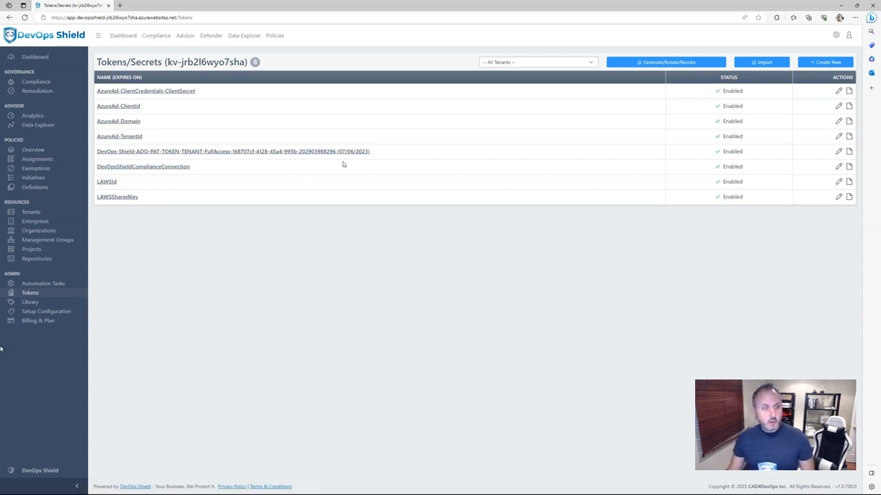
pyautogui.click(48, 285)
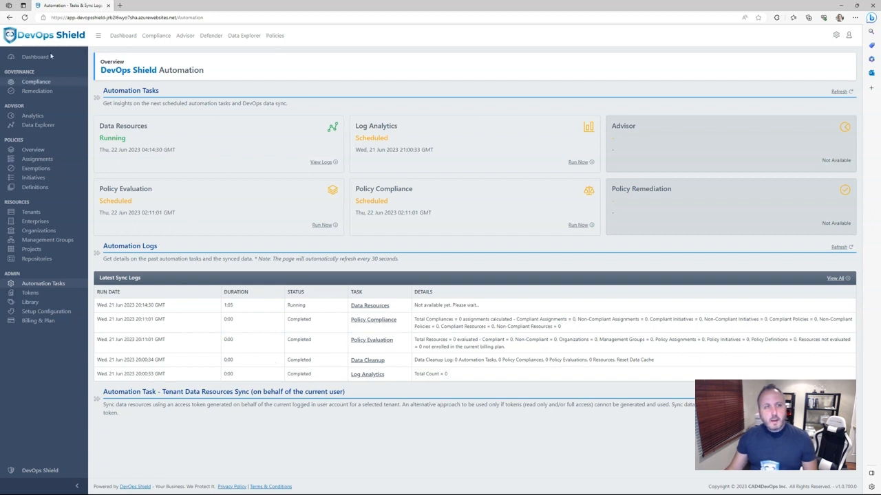
pyautogui.click(25, 18)
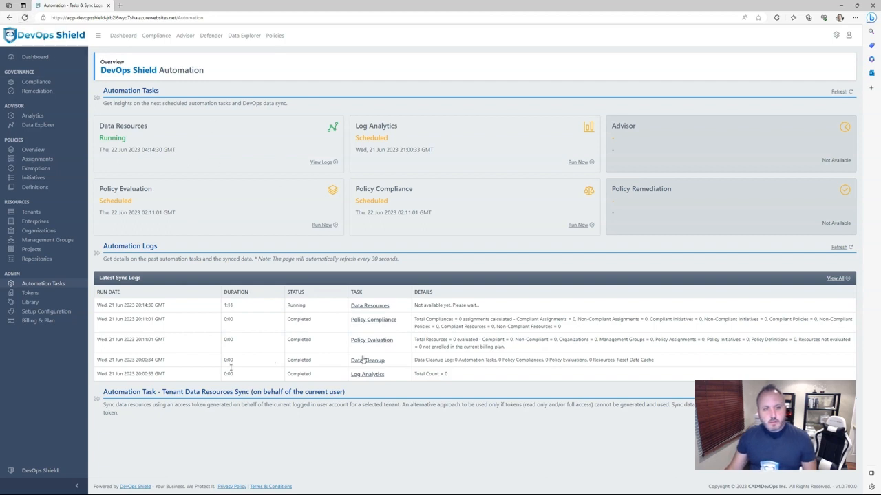
pyautogui.moveTo(339, 259); pyautogui.dragTo(397, 258)
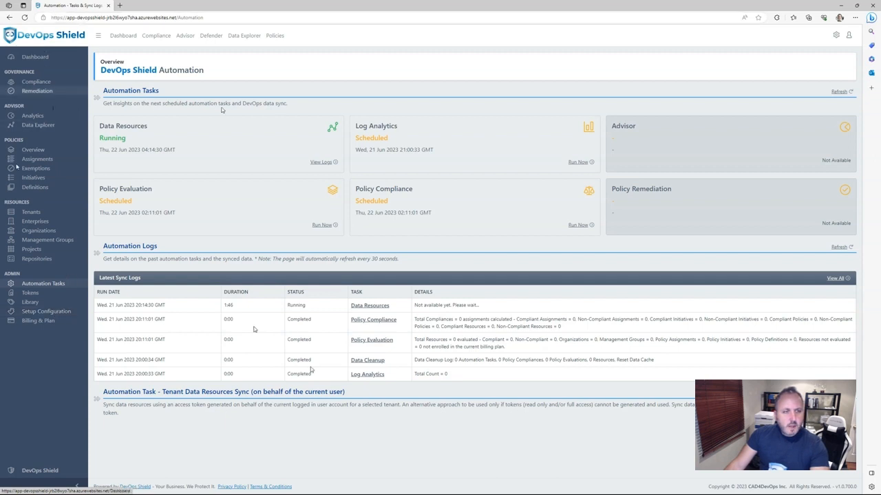
# Step: View the library's policy variables and highlight publisher names in the trusted publisher patterns for organization extensions
pyautogui.click(30, 302)
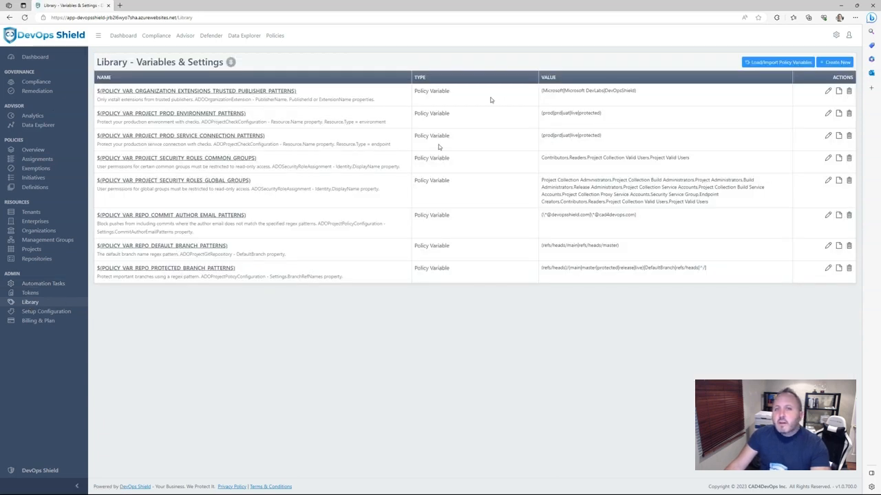
pyautogui.doubleClick(557, 92)
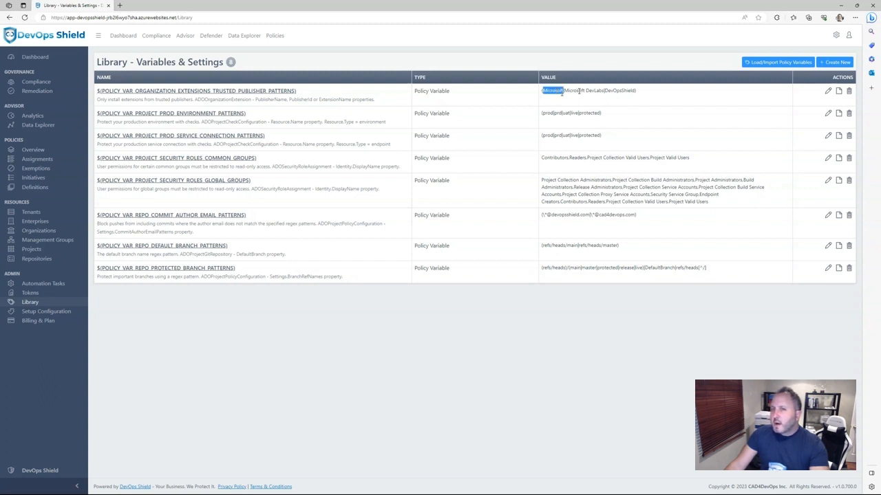
pyautogui.doubleClick(622, 91)
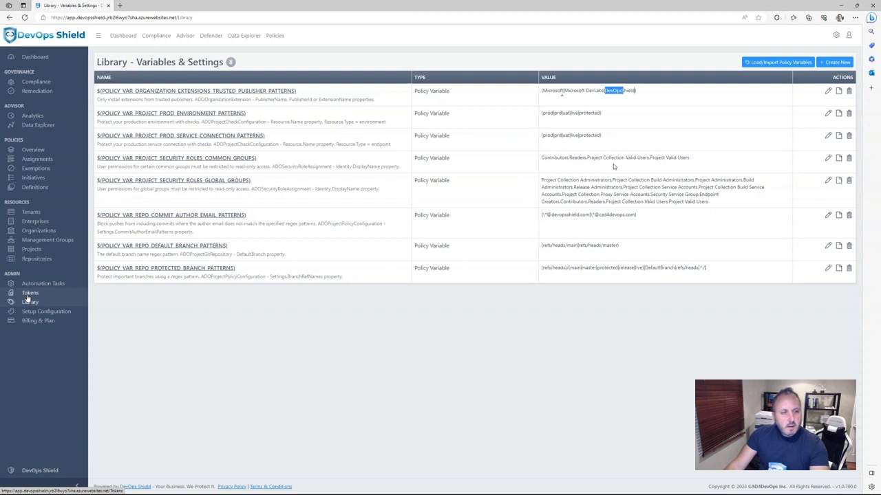
# Step: Return to the automation tasks overview and highlight the data resources and policy compliance details in the latest sync logs
pyautogui.click(29, 297)
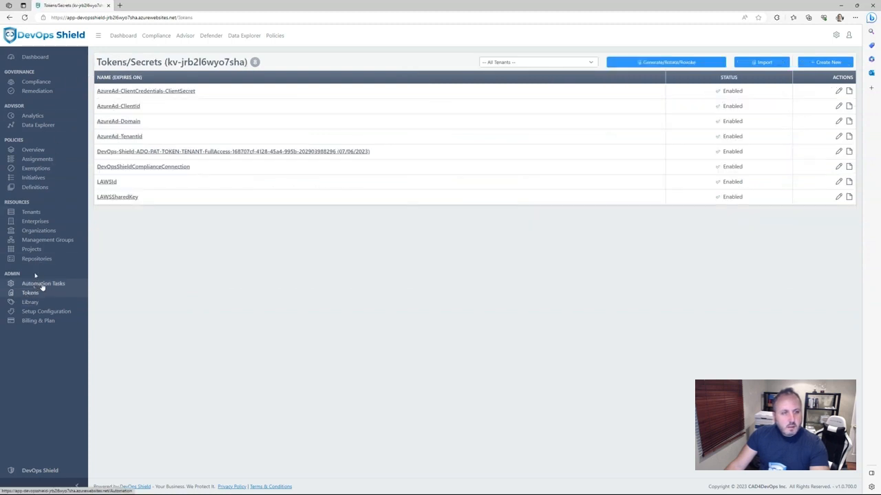
pyautogui.click(43, 287)
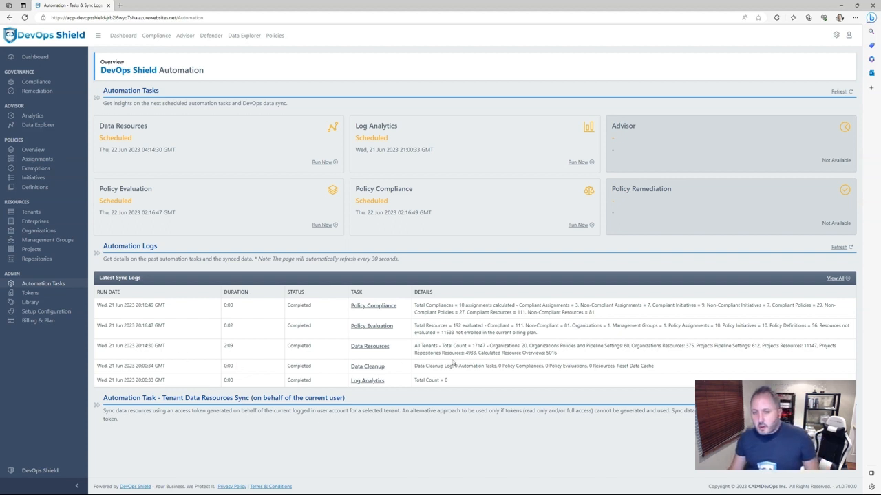
pyautogui.moveTo(414, 346); pyautogui.dragTo(564, 357)
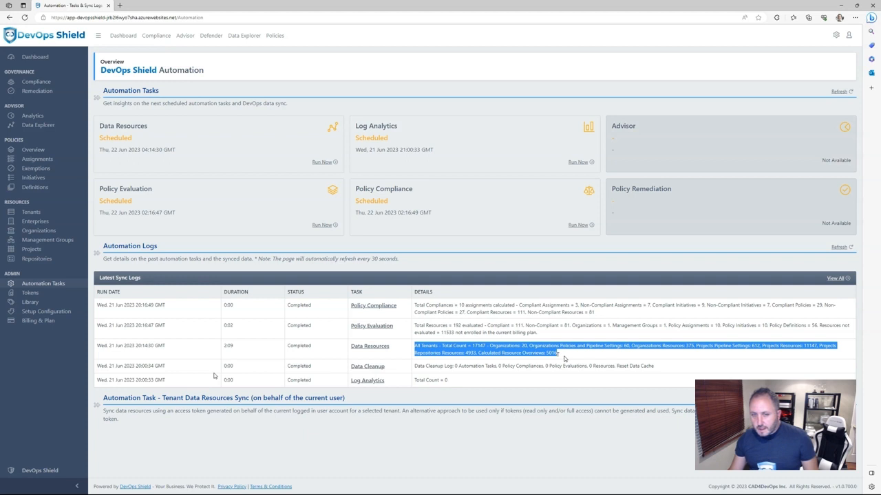
pyautogui.click(519, 346)
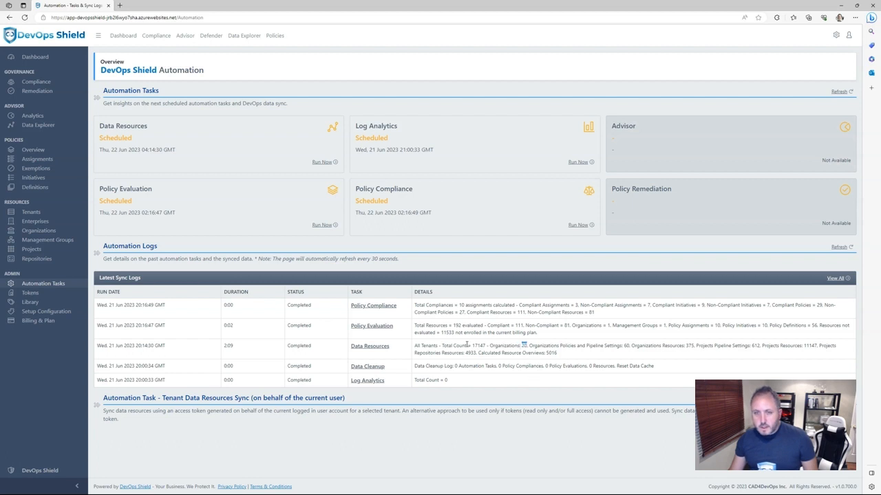
pyautogui.moveTo(472, 345); pyautogui.dragTo(490, 345)
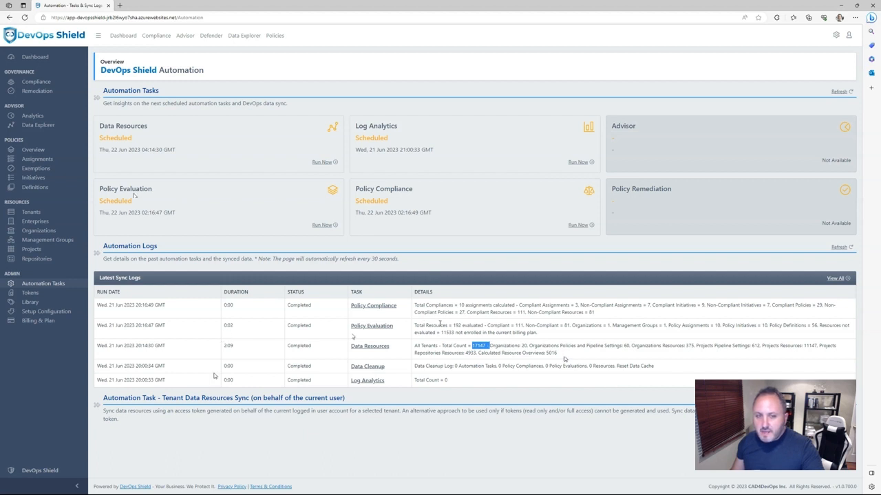
pyautogui.moveTo(415, 305); pyautogui.dragTo(619, 320)
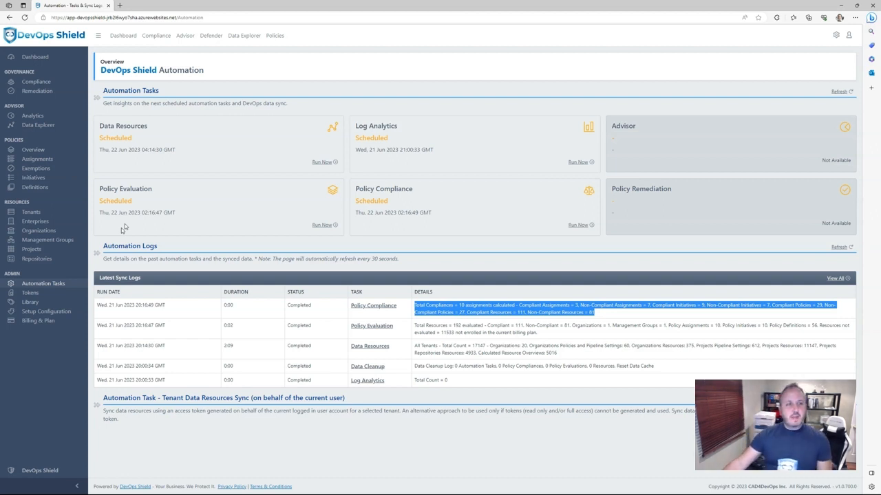
# Step: Open the Data Explorer inventory and examine the top organizations and projects charts and their summary tables
pyautogui.click(39, 126)
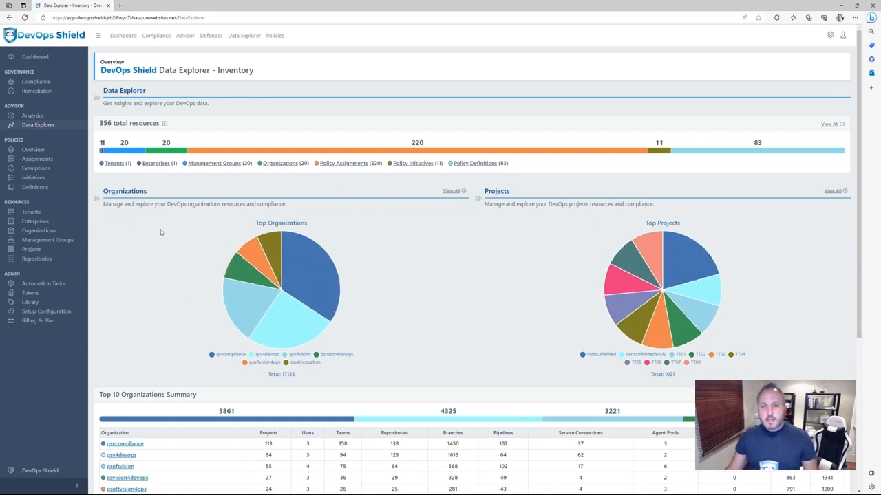
pyautogui.moveTo(289, 251)
pyautogui.moveTo(306, 312)
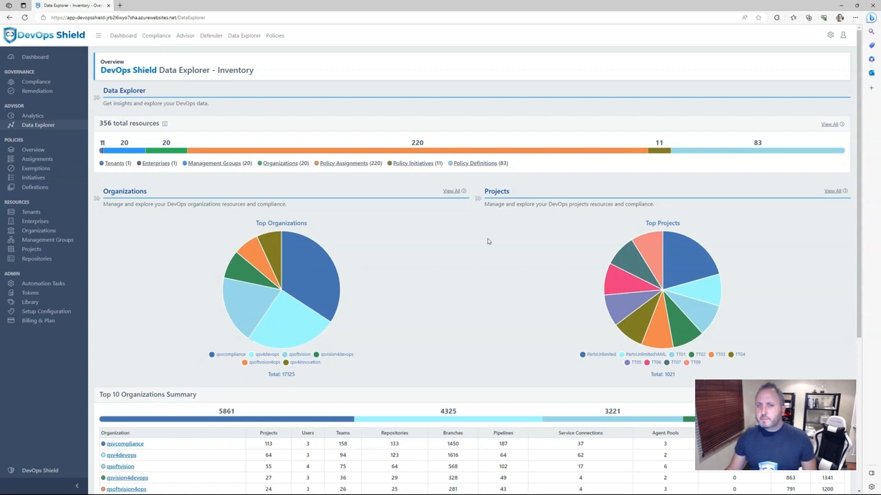
pyautogui.scroll(-1, 488, 241)
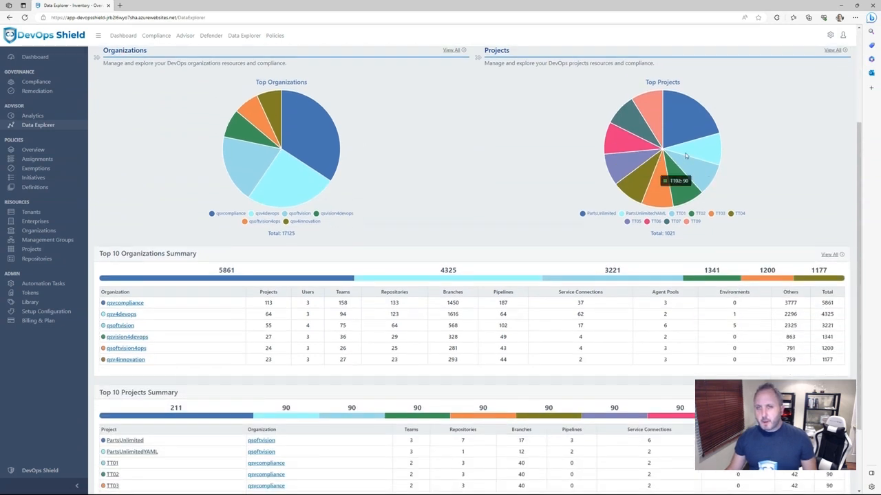
pyautogui.scroll(-3, 520, 359)
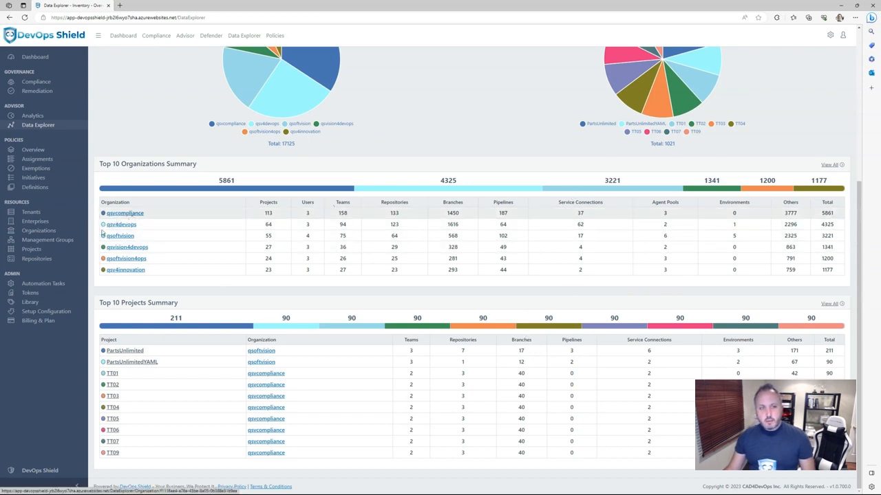
# Step: Open the inventory of the qsvcompliance organization and view the resource types available for filtering
pyautogui.click(125, 214)
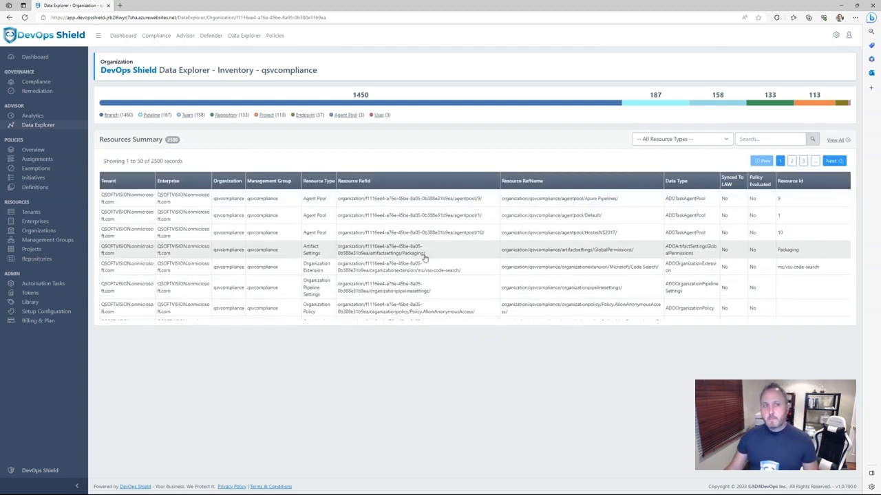
pyautogui.click(725, 139)
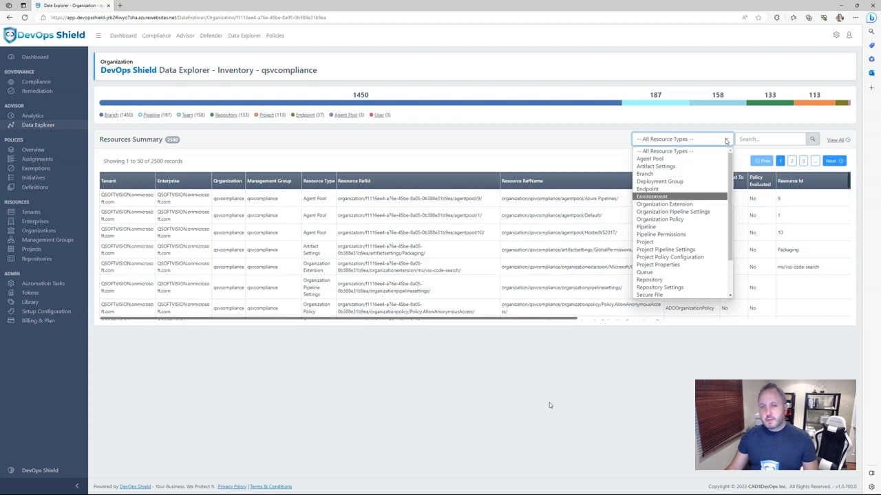
pyautogui.click(528, 388)
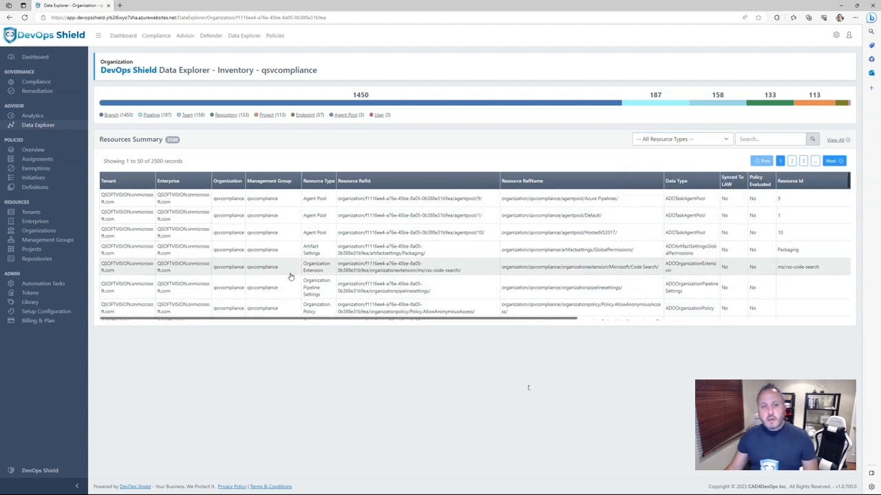
# Step: Open the resource details of the HostedVS2017 agent pool and examine its properties and data
pyautogui.click(473, 232)
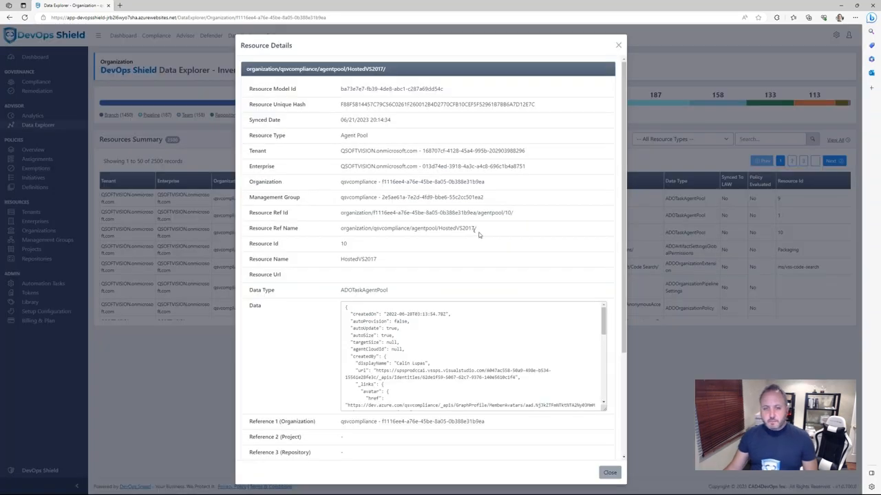
pyautogui.scroll(-2, 472, 241)
pyautogui.scroll(2, 427, 220)
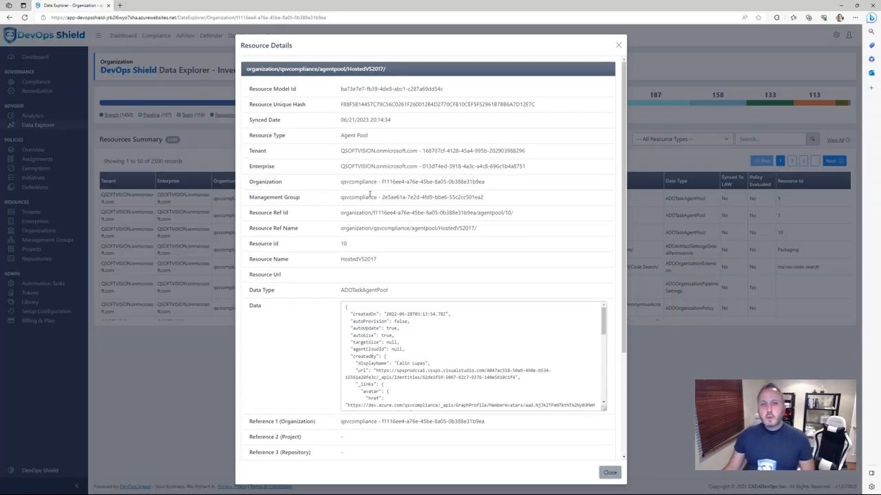
pyautogui.scroll(-2, 370, 193)
pyautogui.scroll(2, 370, 193)
pyautogui.scroll(-3, 452, 212)
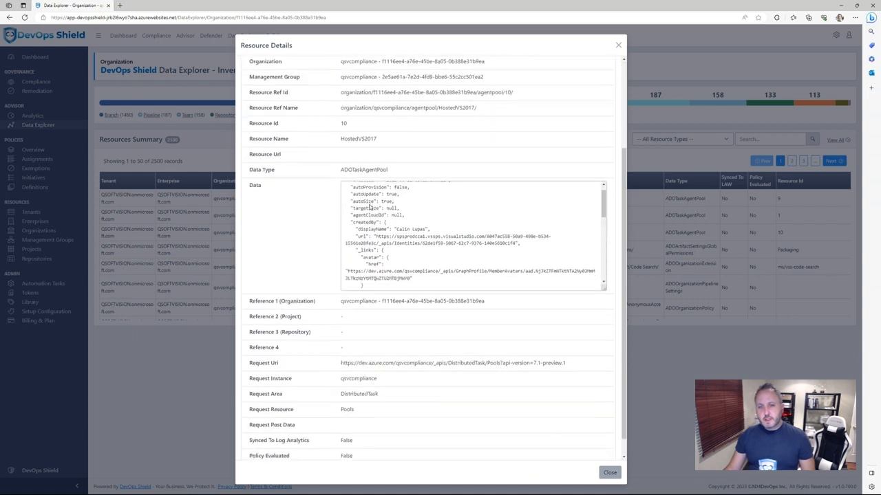
pyautogui.scroll(1, 416, 230)
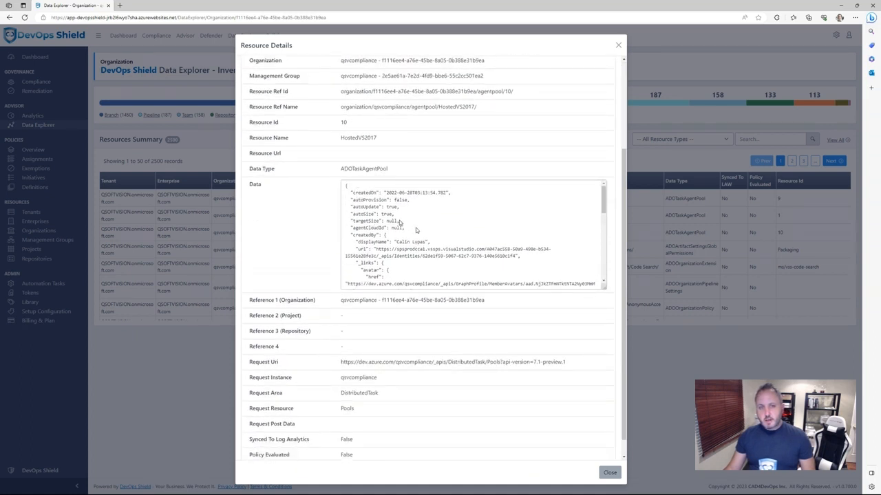
# Step: Read through the HostedVS2017 agent pool's JSON data to its end, and close the resource details
pyautogui.scroll(-5, 406, 228)
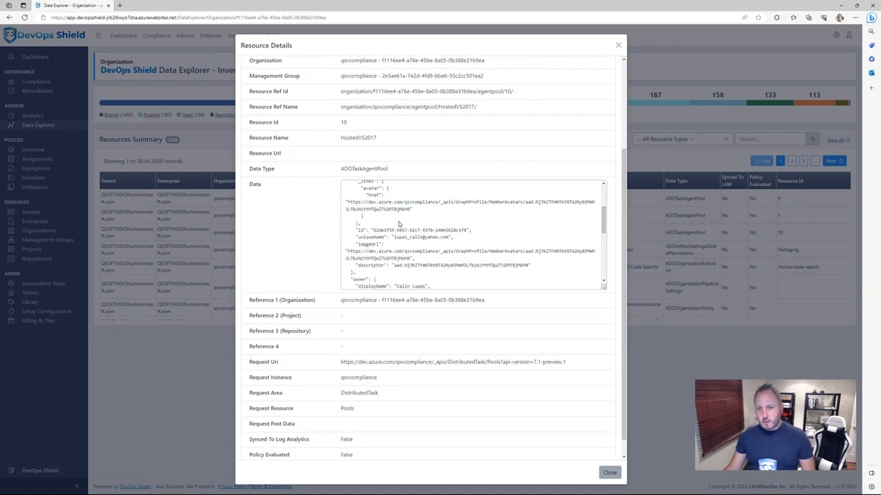
pyautogui.scroll(-8, 399, 223)
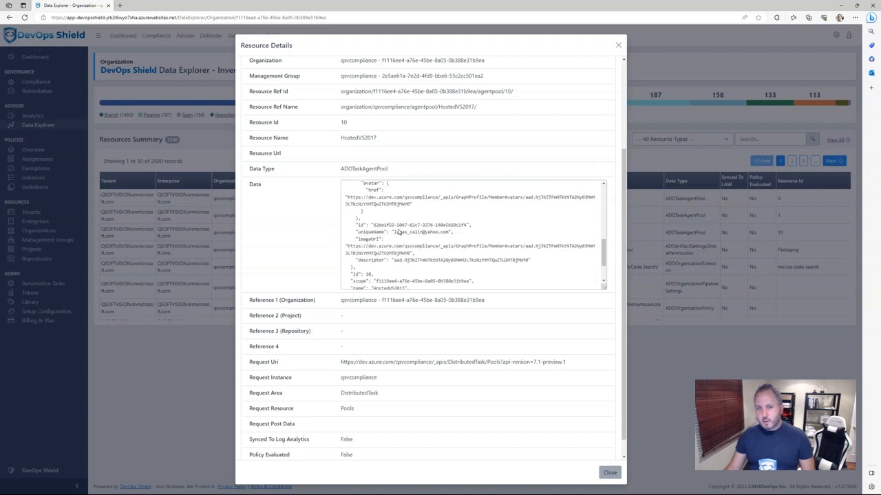
pyautogui.scroll(-3, 398, 232)
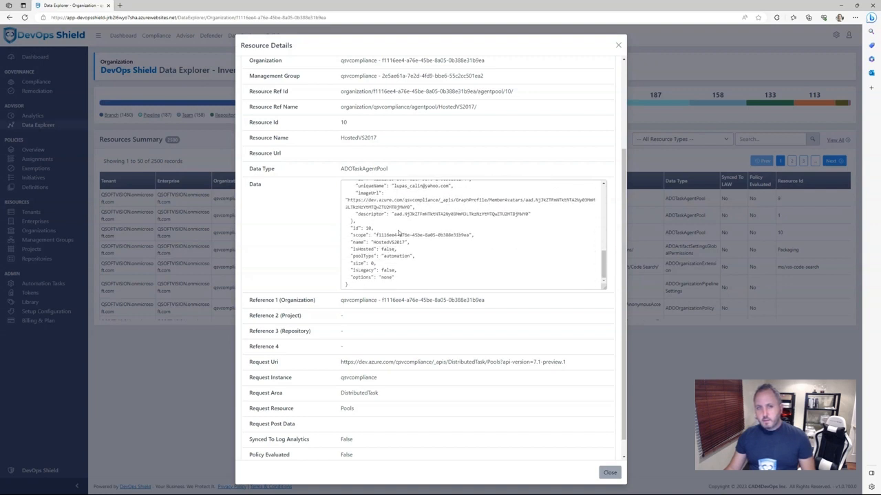
pyautogui.click(619, 45)
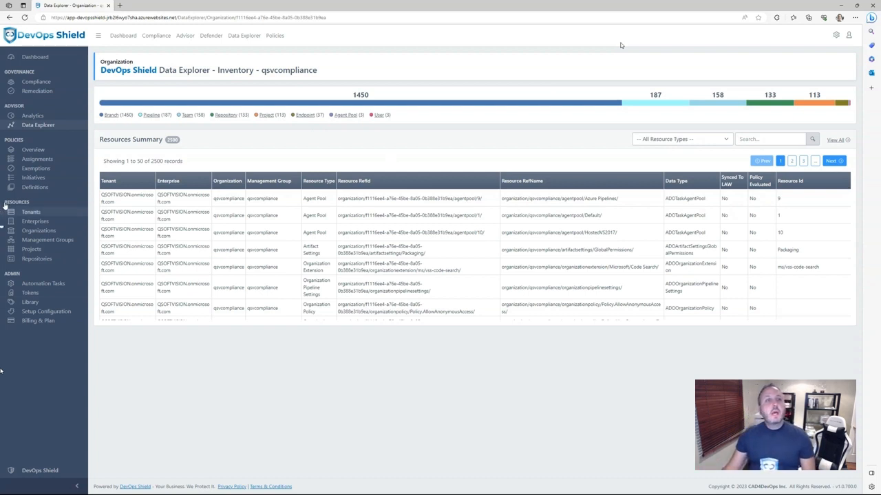
# Step: Open the Compliance overview and examine the compliance score, the non-compliant resource charts and the policy assignments table
pyautogui.click(36, 82)
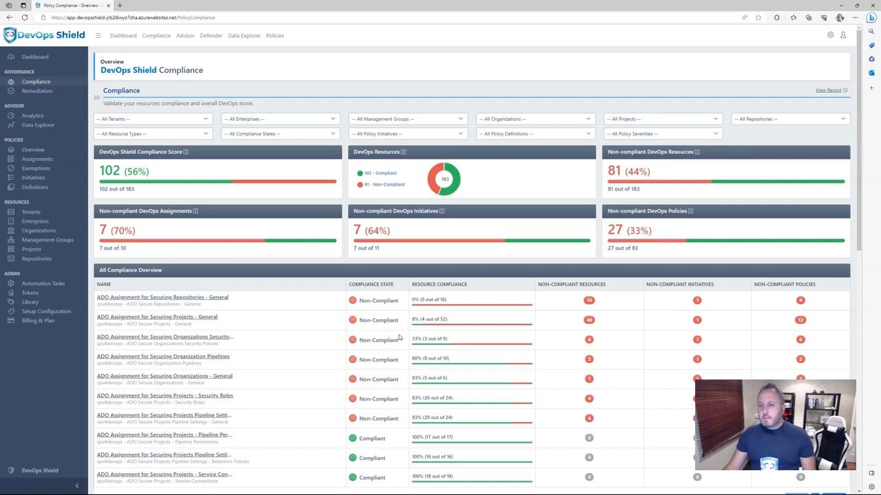
pyautogui.scroll(-1, 399, 337)
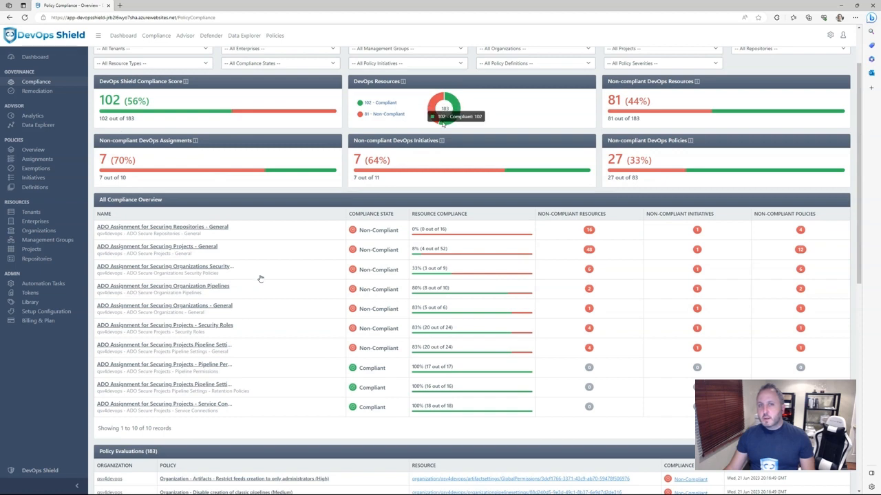
pyautogui.scroll(1, 438, 316)
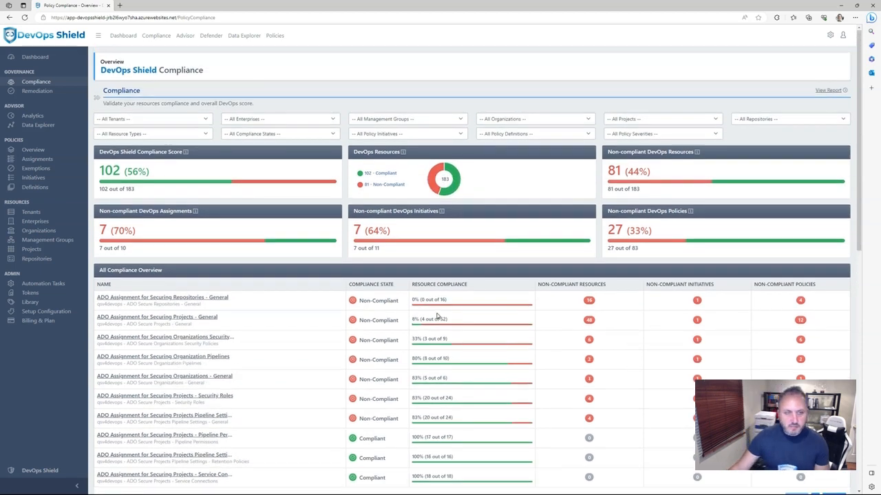
pyautogui.scroll(-1, 438, 316)
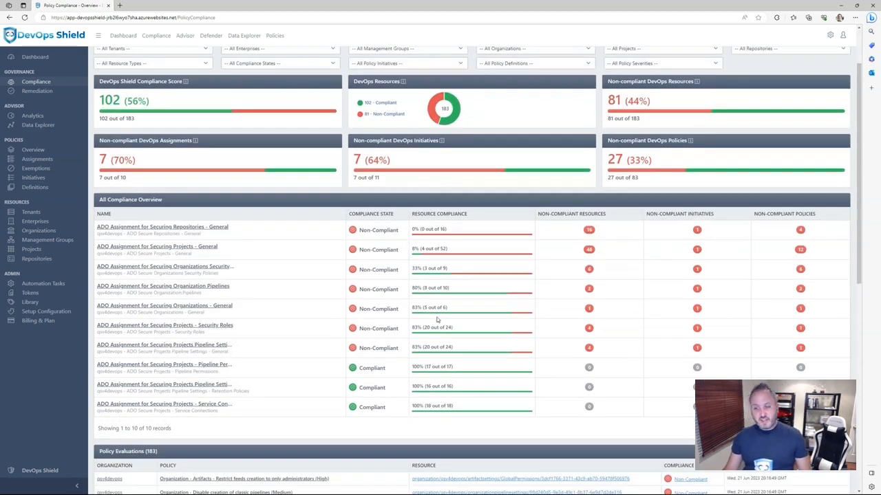
# Step: Open the Disallow Guest Users policy definition from the policy evaluations and highlight its recommended remediation steps
pyautogui.scroll(-1, 436, 319)
pyautogui.scroll(-2, 437, 319)
pyautogui.scroll(-1, 289, 344)
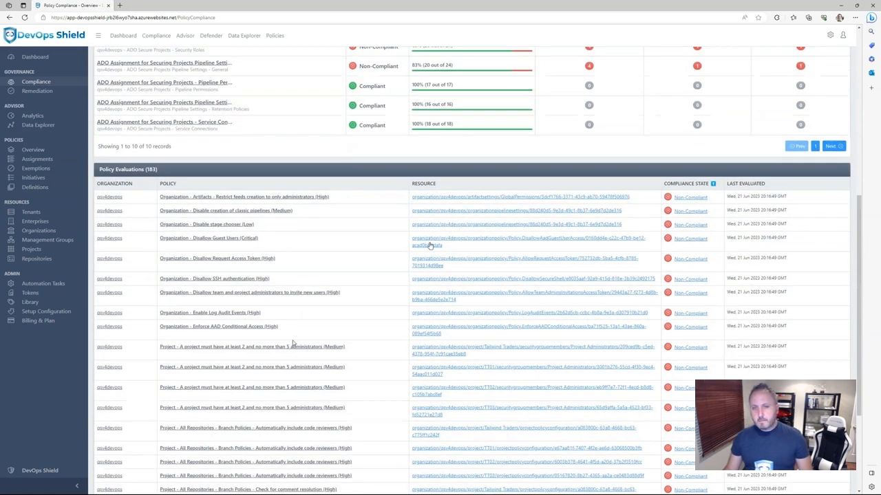
pyautogui.click(207, 240)
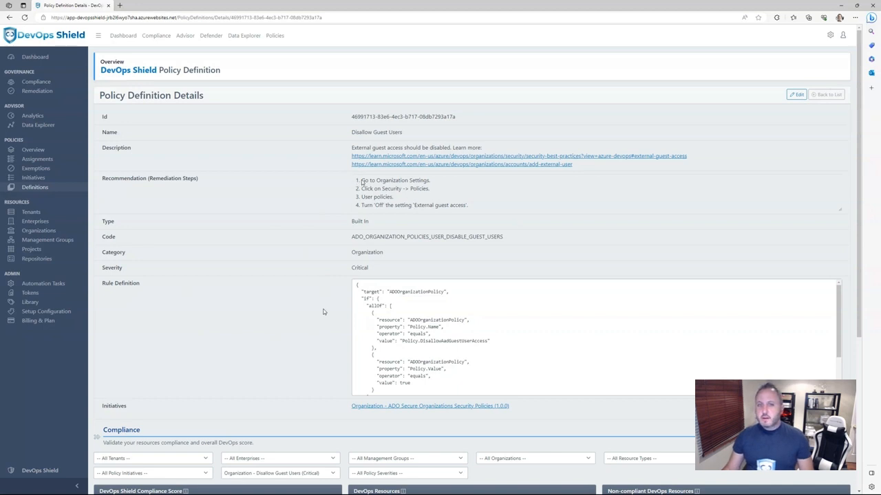
pyautogui.moveTo(356, 180); pyautogui.dragTo(472, 207)
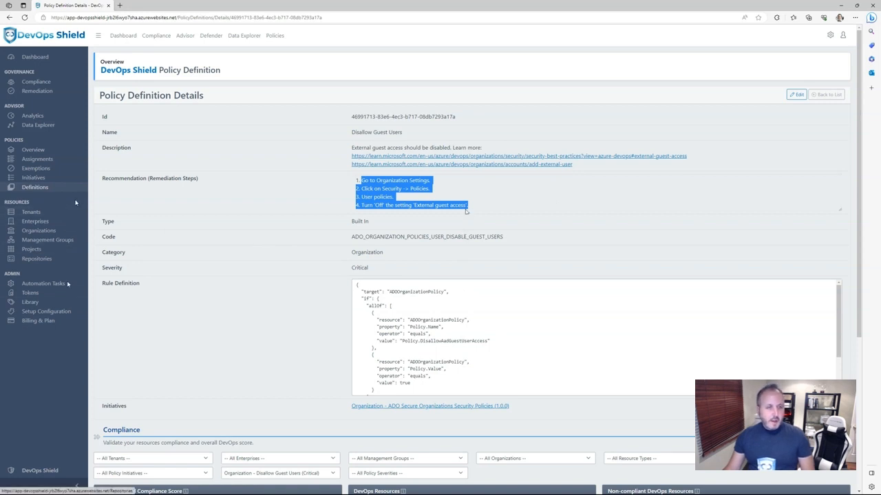
# Step: Open the Billing & Plan summary and examine the subscription plan details, active billing details and available DevOps inventory
pyautogui.click(31, 321)
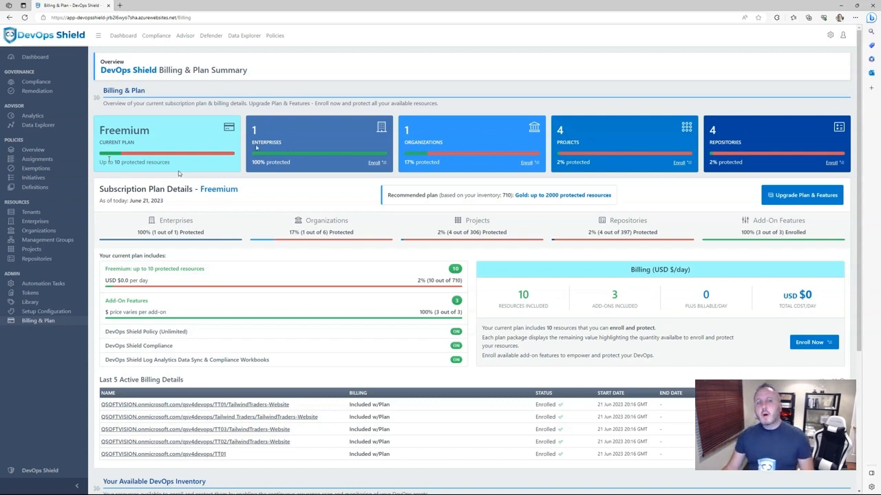
pyautogui.scroll(-3, 285, 167)
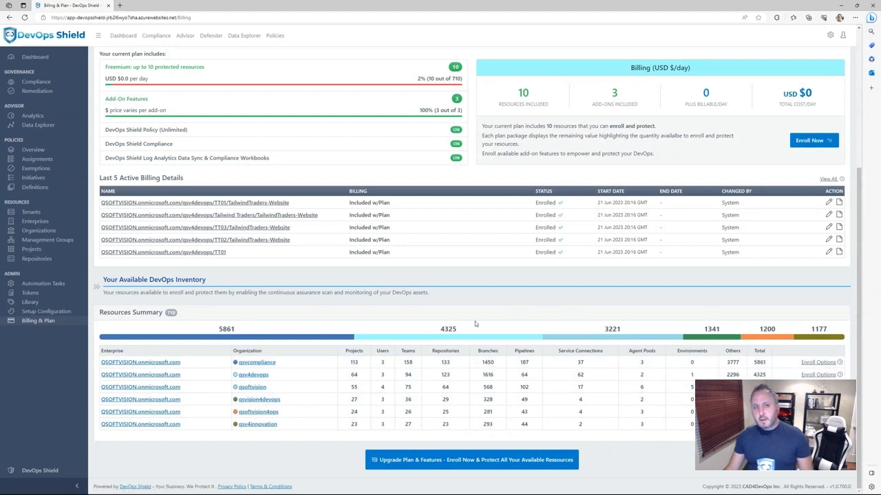
pyautogui.scroll(1, 472, 323)
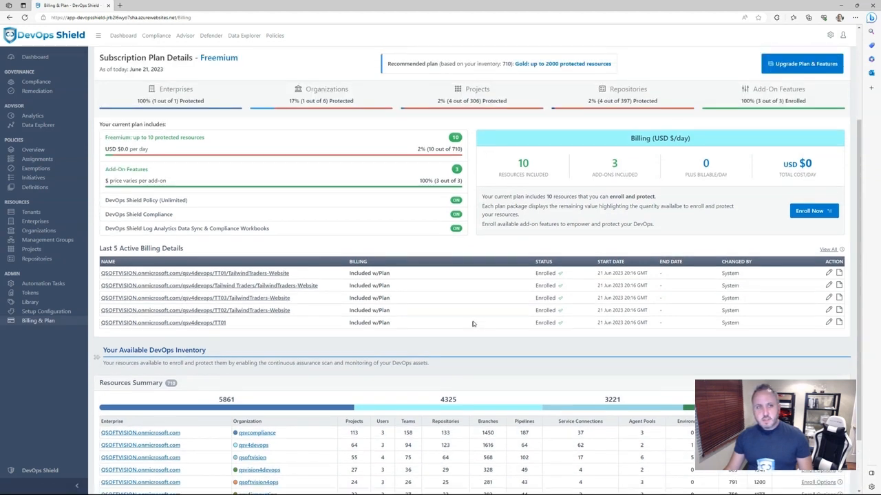
pyautogui.scroll(1, 473, 323)
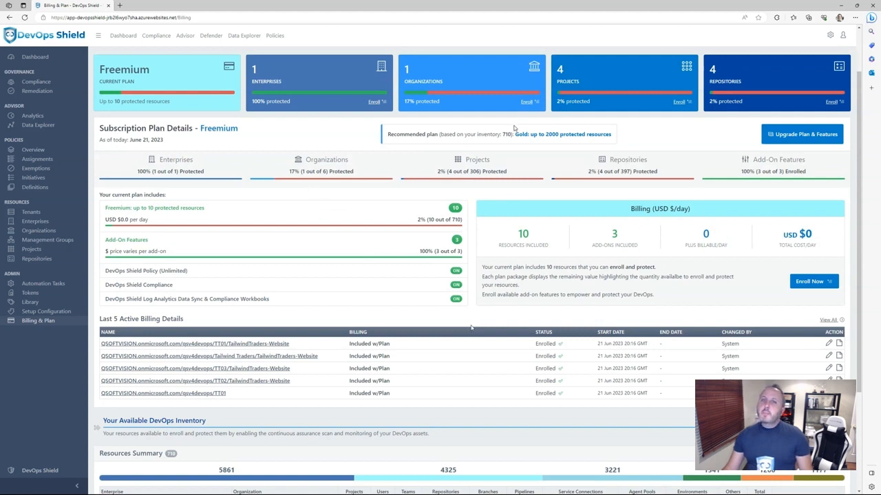
pyautogui.scroll(1, 233, 268)
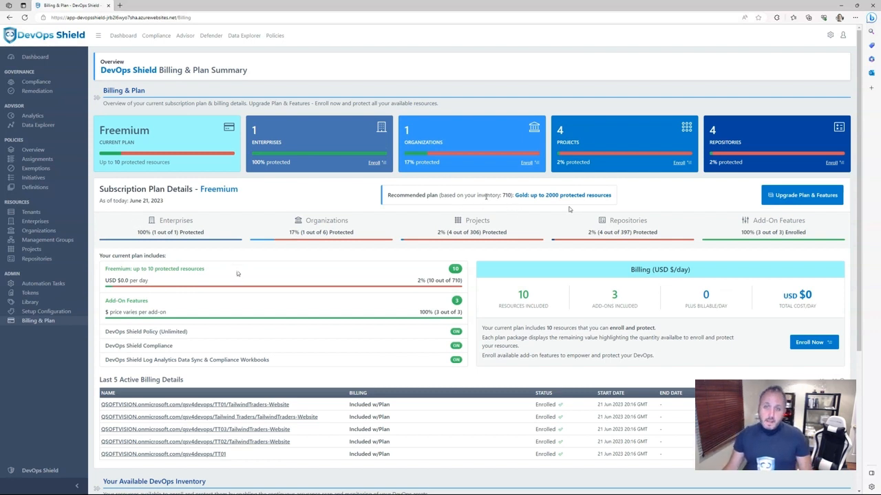
# Step: Highlight the inventory count in the recommended plan notice of the subscription plan details
pyautogui.moveTo(481, 196); pyautogui.dragTo(512, 196)
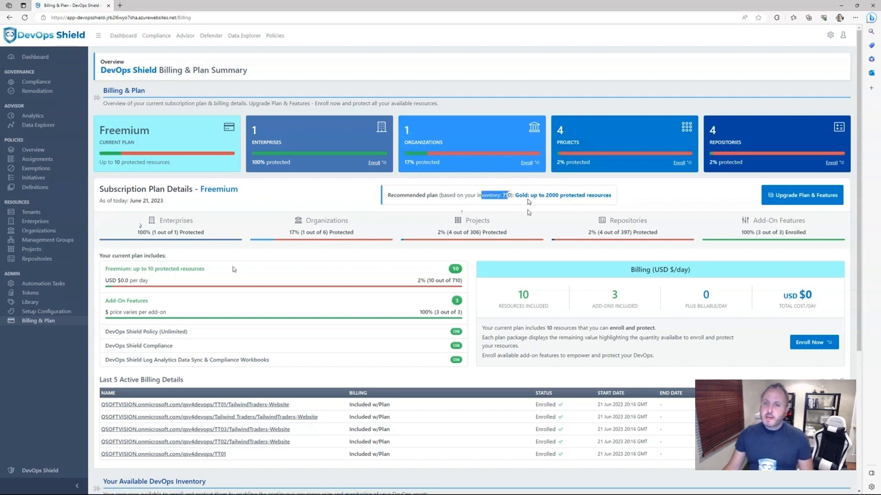
pyautogui.doubleClick(507, 195)
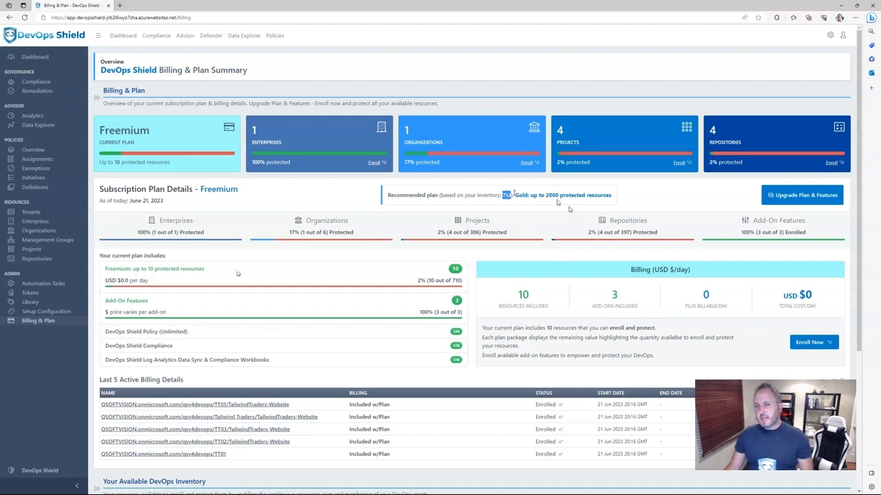
pyautogui.scroll(-1, 558, 201)
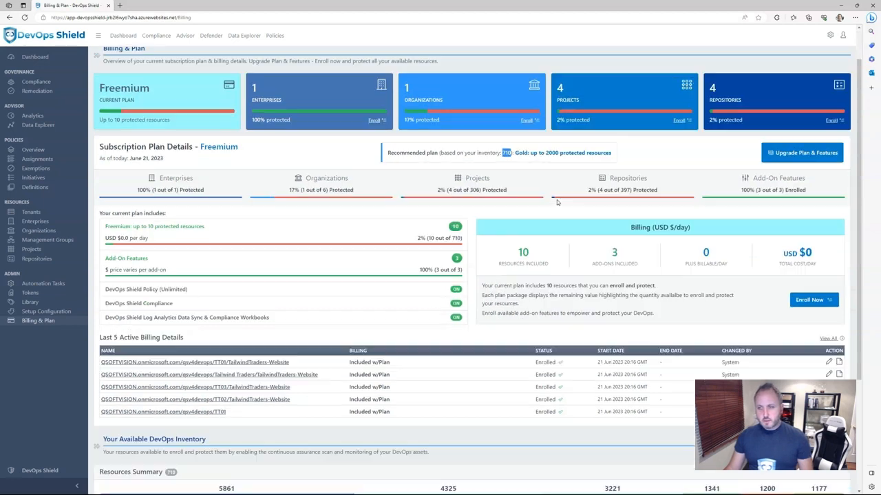